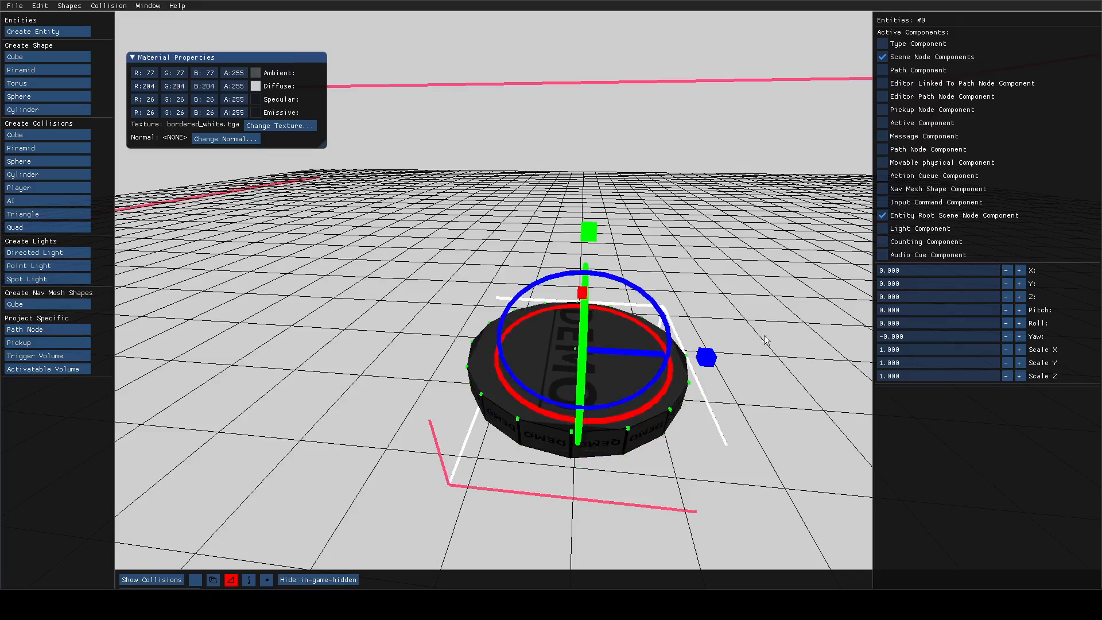
# Extrude the cylinder's top face upward to add another tier and narrow the face
pyautogui.press('e')
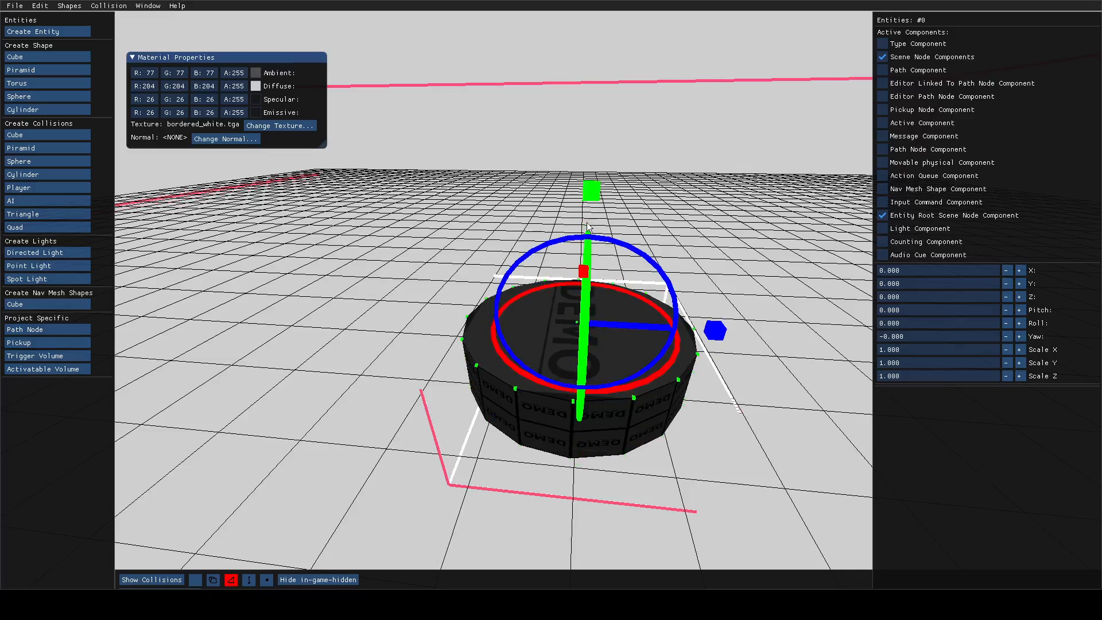
pyautogui.moveTo(606, 212); pyautogui.dragTo(541, 294, button='right')
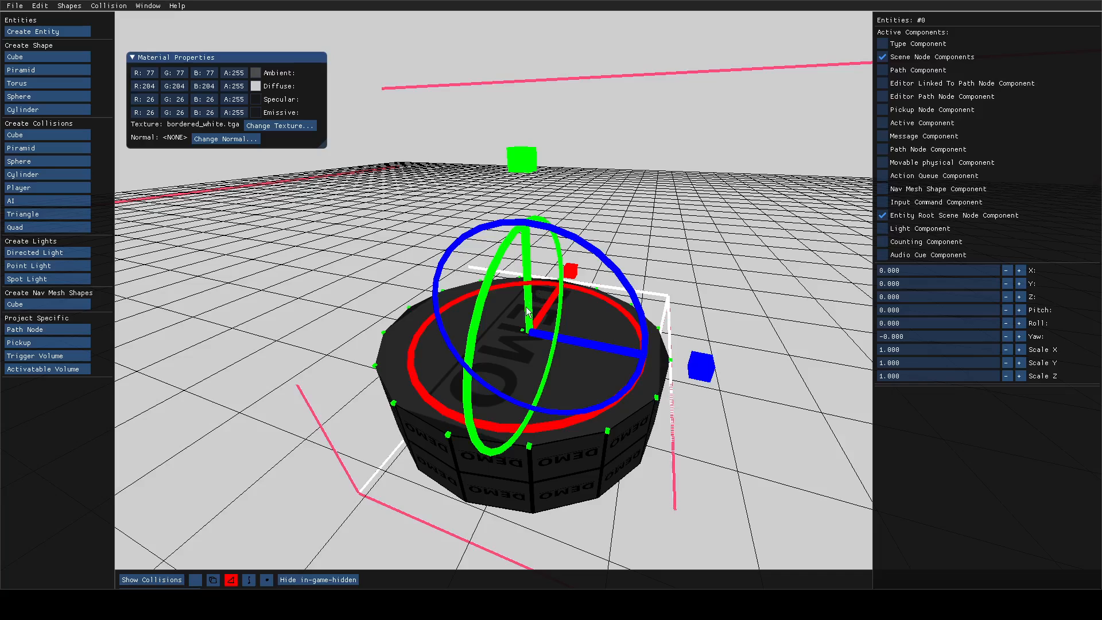
pyautogui.moveTo(527, 307); pyautogui.dragTo(546, 340)
pyautogui.moveTo(692, 398); pyautogui.dragTo(619, 389)
pyautogui.moveTo(617, 347); pyautogui.dragTo(586, 341, button='right')
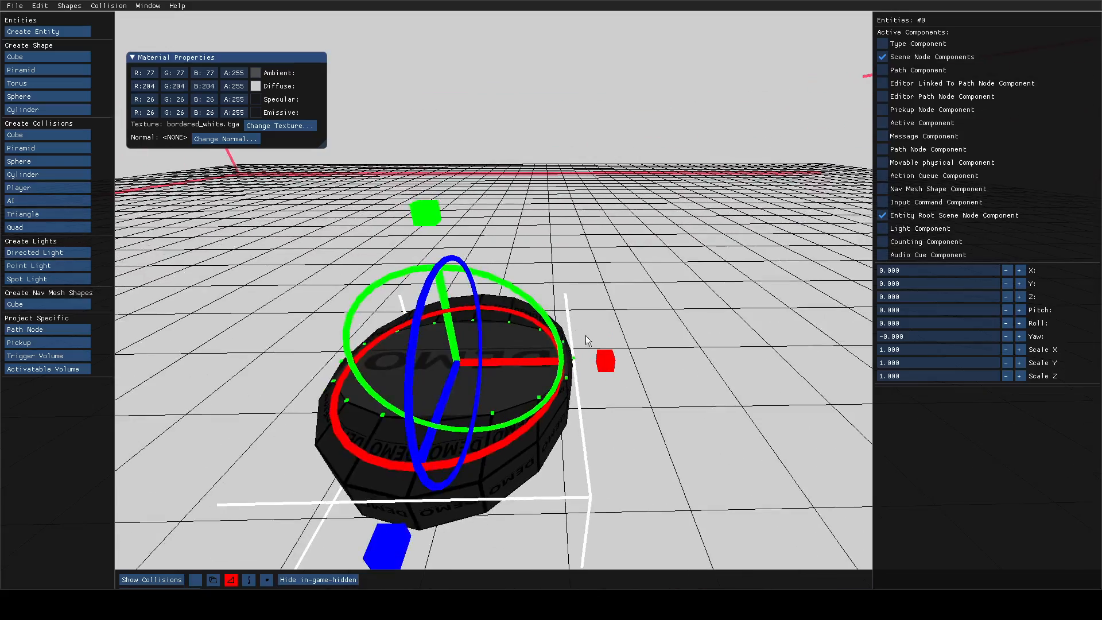
# Scale the base's top face inward and push it down to form a round recess inside the rim
pyautogui.moveTo(610, 360); pyautogui.dragTo(549, 360)
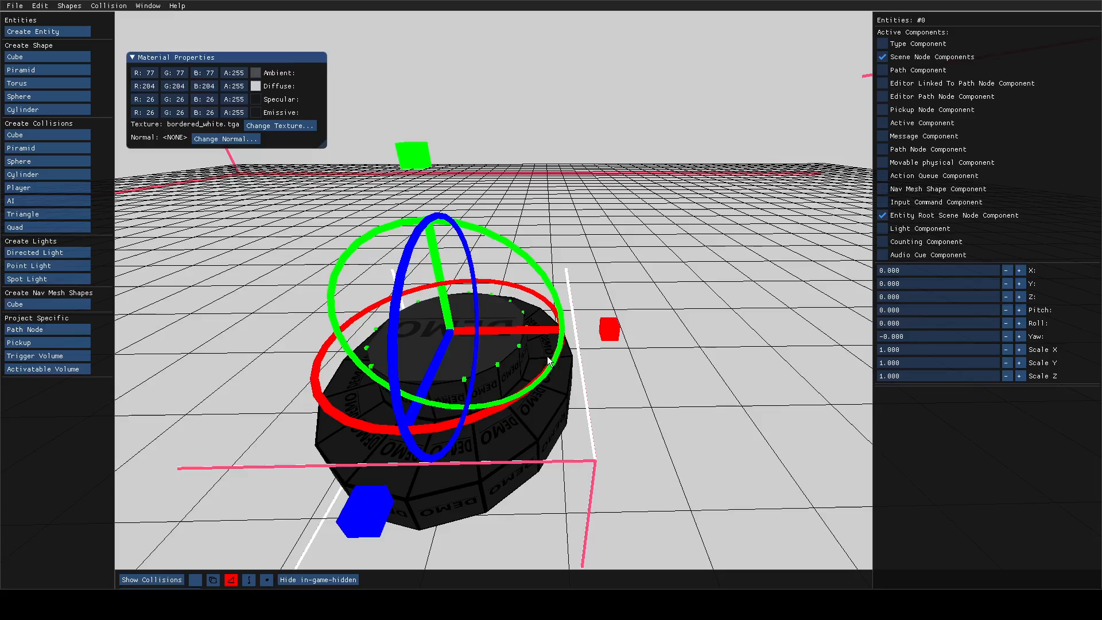
pyautogui.moveTo(432, 248); pyautogui.dragTo(465, 346)
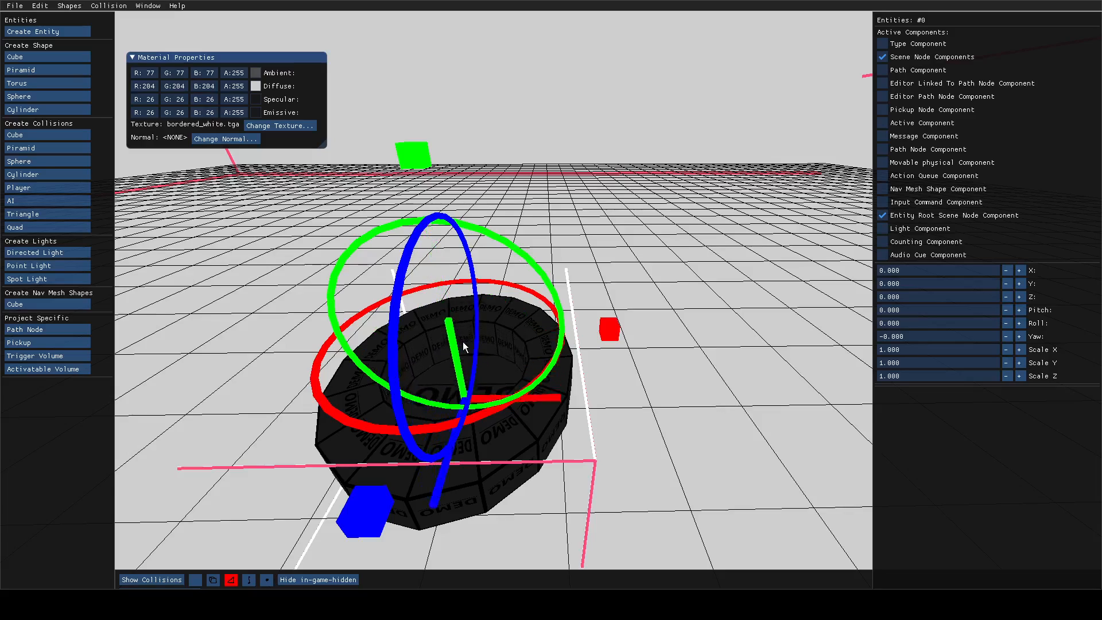
pyautogui.moveTo(470, 361); pyautogui.dragTo(551, 296, button='right')
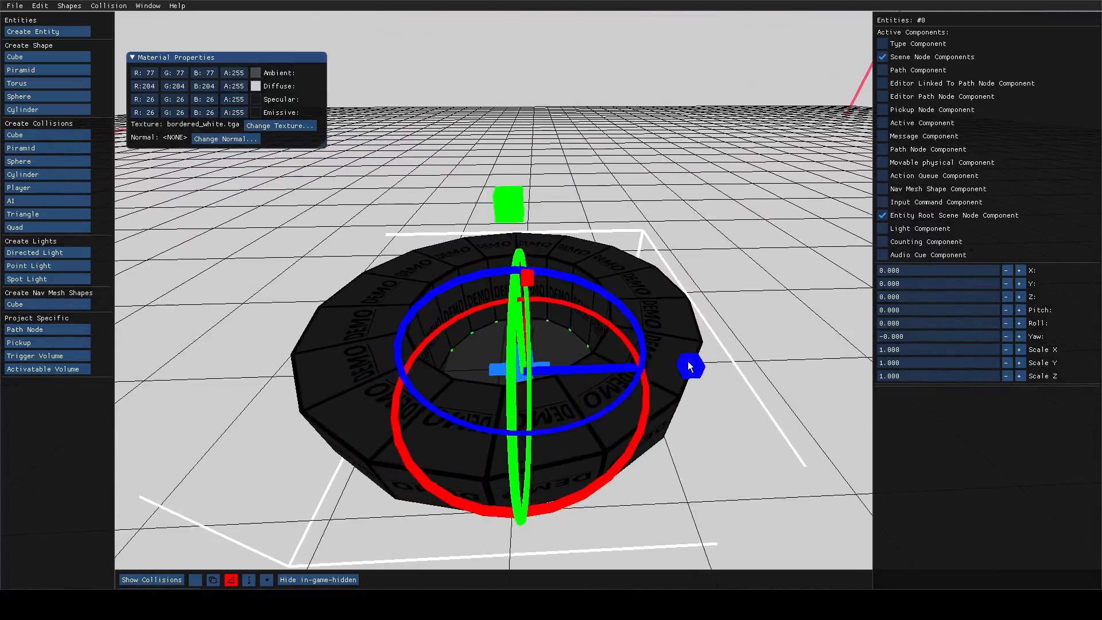
pyautogui.moveTo(672, 370); pyautogui.dragTo(549, 294, button='right')
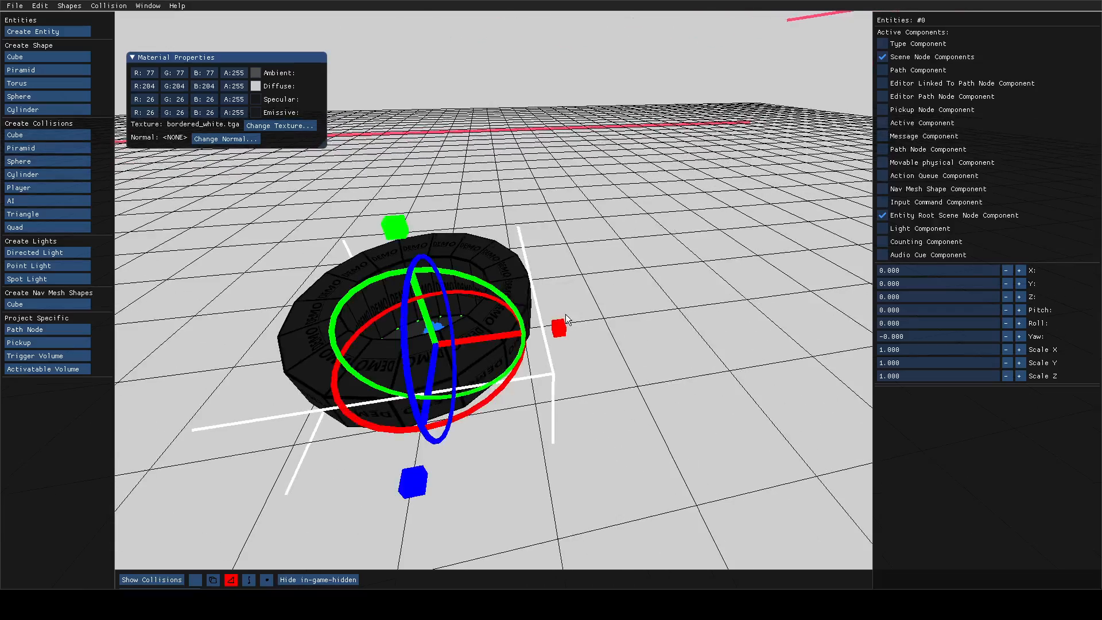
pyautogui.moveTo(490, 318); pyautogui.dragTo(552, 296, button='right')
# Extrude the recessed centre face of the base upward into a tall trunk
pyautogui.click(577, 402)
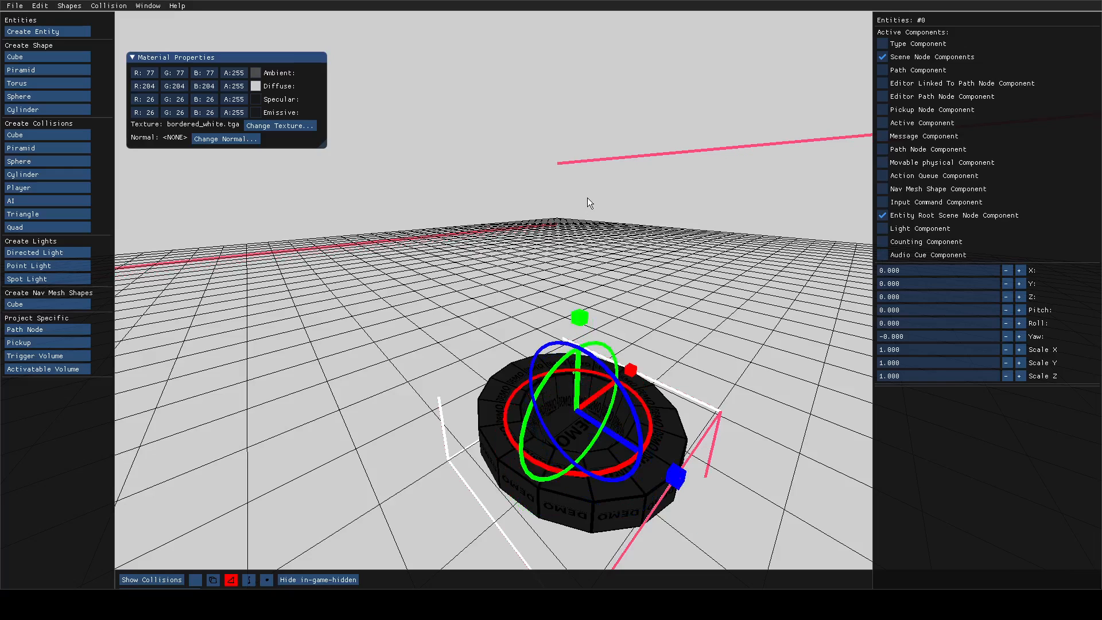
pyautogui.hotkey('ctrl', 'z')
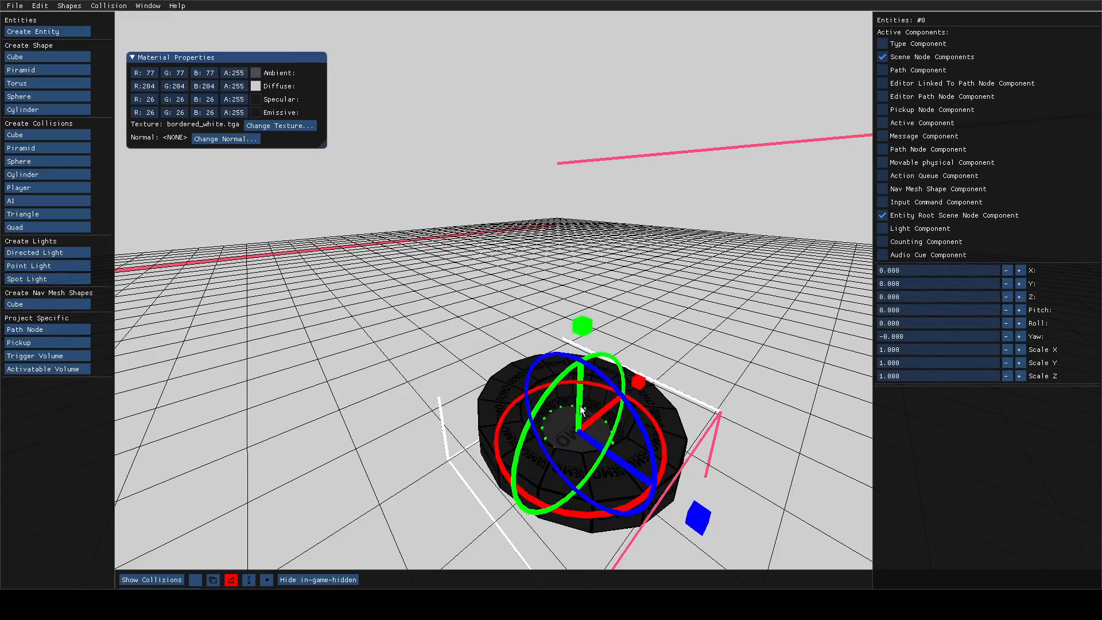
pyautogui.keyDown('shift'); pyautogui.moveTo(579, 405); pyautogui.dragTo(554, 17); pyautogui.keyUp('shift')
pyautogui.moveTo(554, 17); pyautogui.dragTo(562, 270, button='right')
pyautogui.click(573, 265)
# Create a sphere shape and centre it on top of the trunk by setting its X and Z positions to 0
pyautogui.press('w')
pyautogui.click(67, 95)
pyautogui.click(42, 161)
pyautogui.press('s')
pyautogui.click(577, 281)
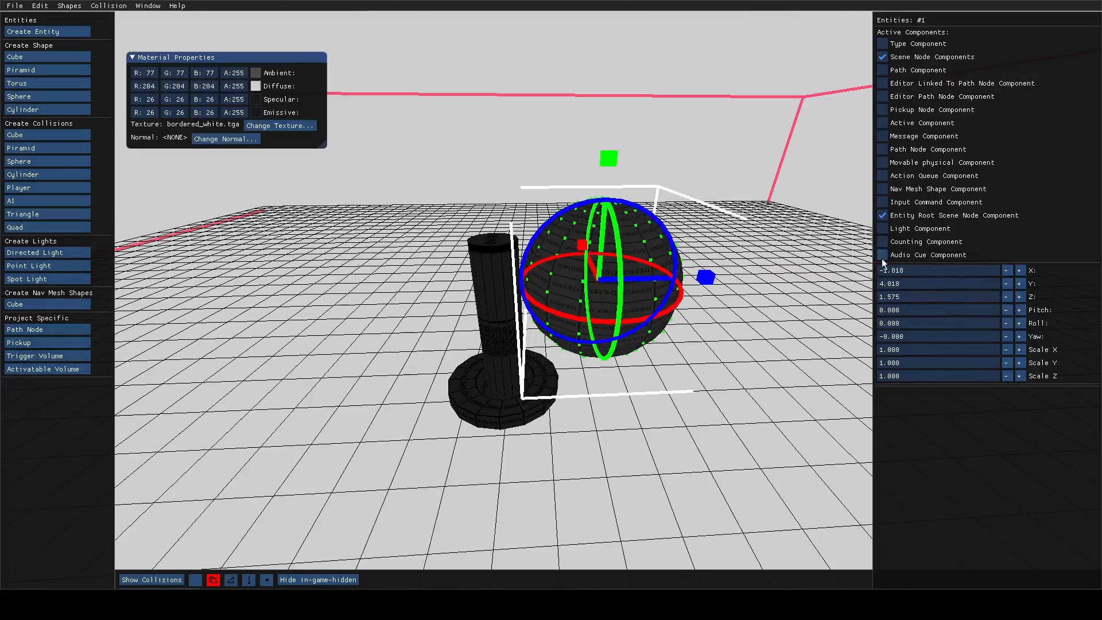
pyautogui.write('0')
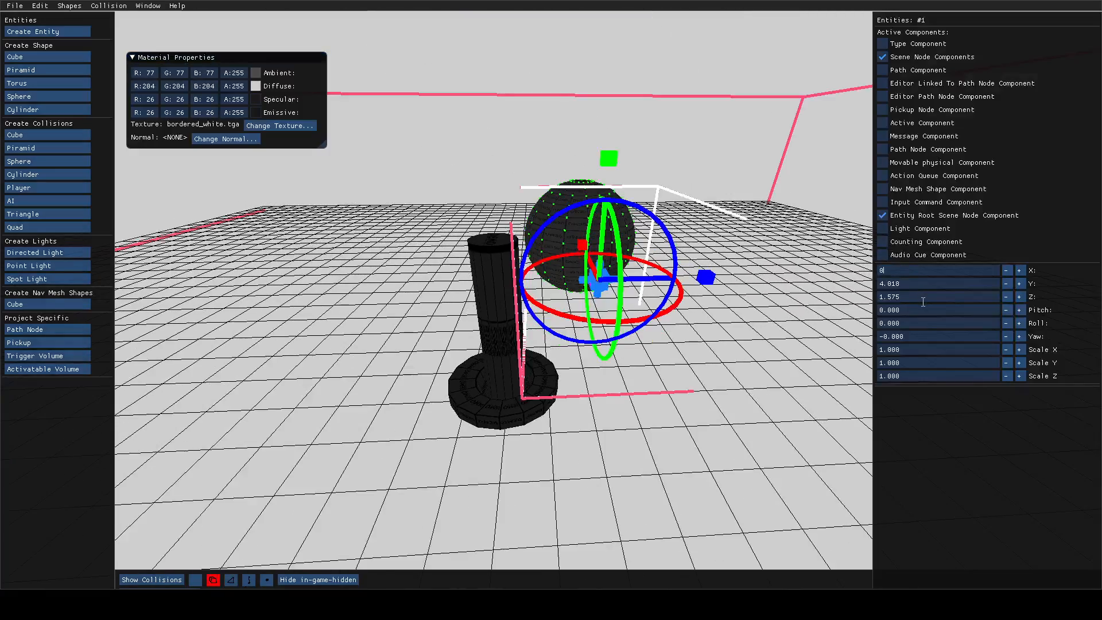
pyautogui.write('0')
pyautogui.click(705, 222)
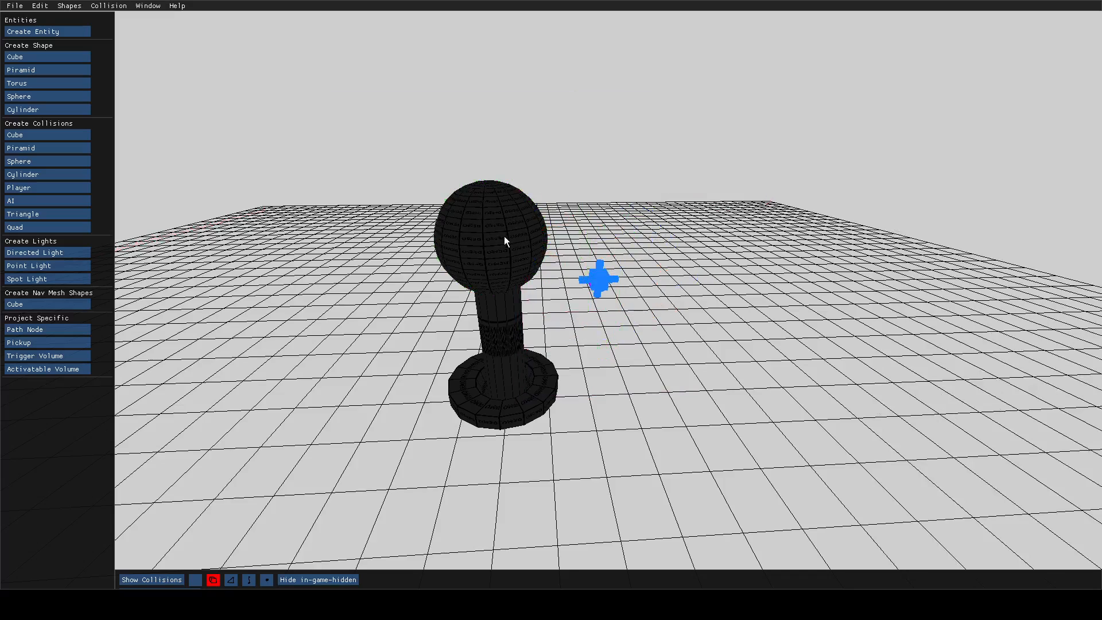
# Stretch the sphere along its Z and X axes into a wide, flattened tree canopy
pyautogui.click(482, 223)
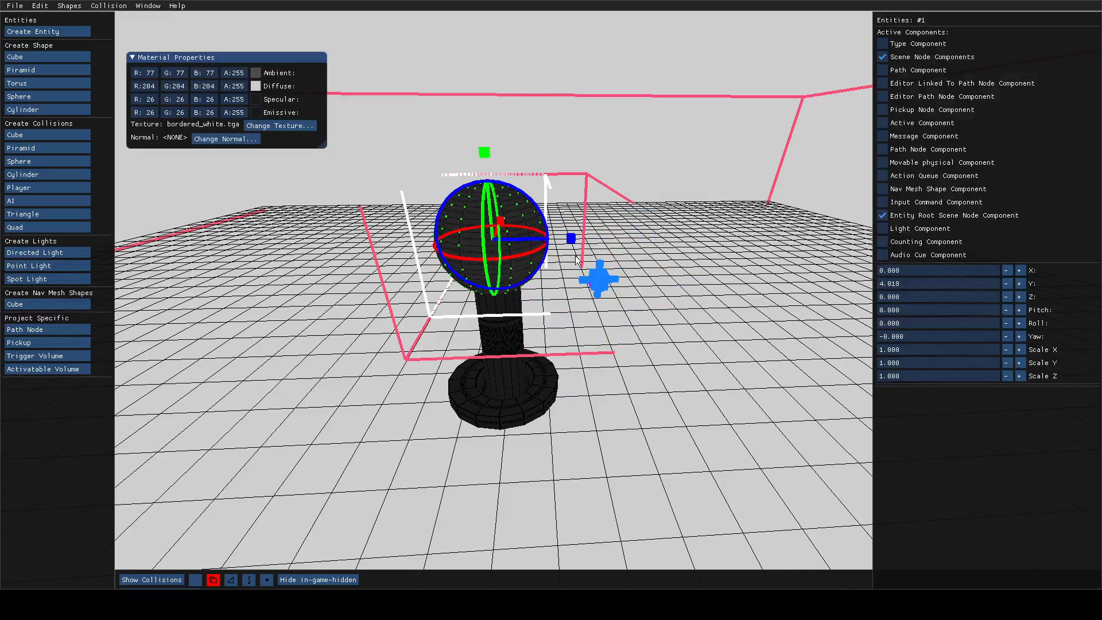
pyautogui.moveTo(571, 243); pyautogui.dragTo(682, 240)
pyautogui.moveTo(682, 241); pyautogui.dragTo(551, 295, button='right')
pyautogui.press('d')
pyautogui.moveTo(581, 278); pyautogui.dragTo(604, 277)
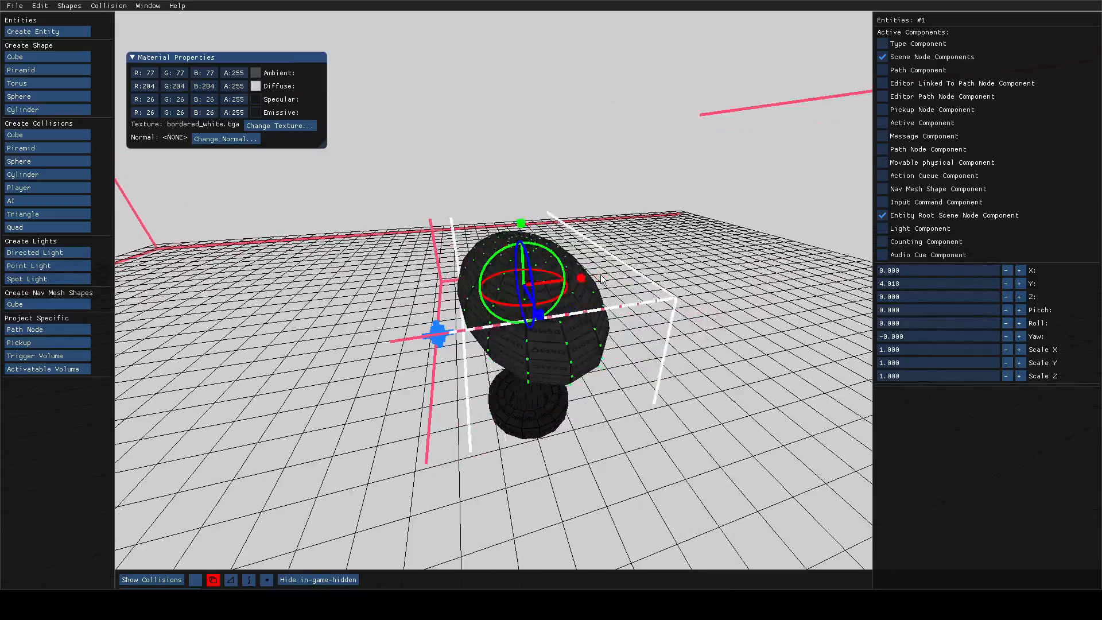
pyautogui.press('a')
pyautogui.moveTo(604, 277); pyautogui.dragTo(551, 294, button='right')
pyautogui.press('s')
pyautogui.moveTo(598, 276); pyautogui.dragTo(521, 269)
# Select the trunk and set its emissive colour to brown, R 73, G 59, B 8
pyautogui.click(645, 394)
pyautogui.press('w')
pyautogui.moveTo(646, 394); pyautogui.dragTo(534, 323, button='right')
pyautogui.click(534, 323)
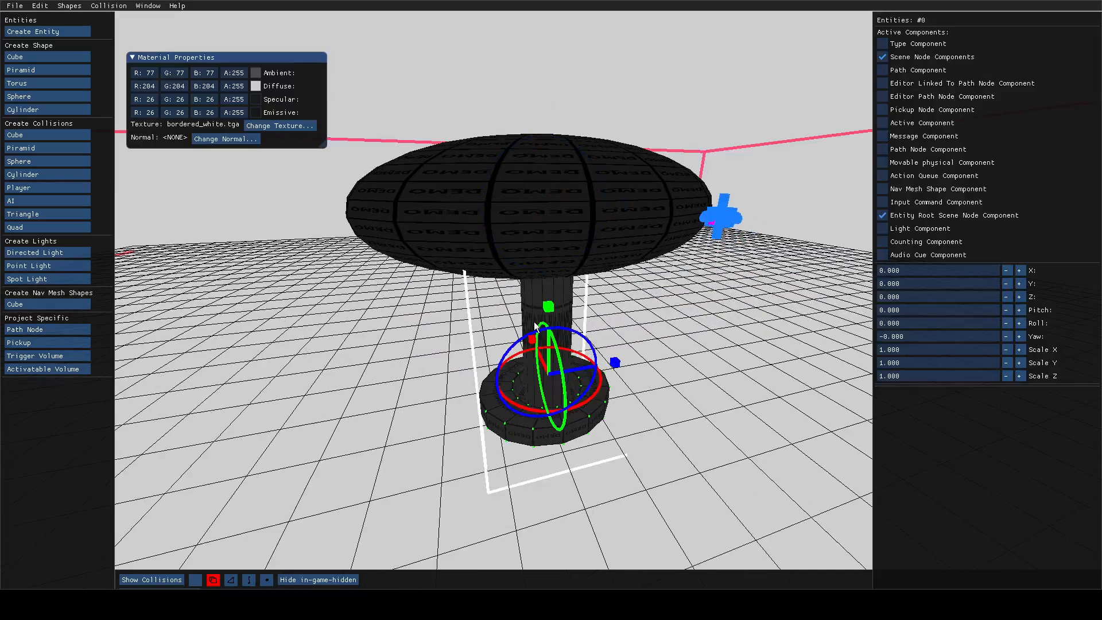
pyautogui.click(255, 112)
pyautogui.moveTo(381, 170)
pyautogui.mouseDown()
pyautogui.moveTo(380, 159)
pyautogui.moveTo(394, 214)
pyautogui.mouseUp()
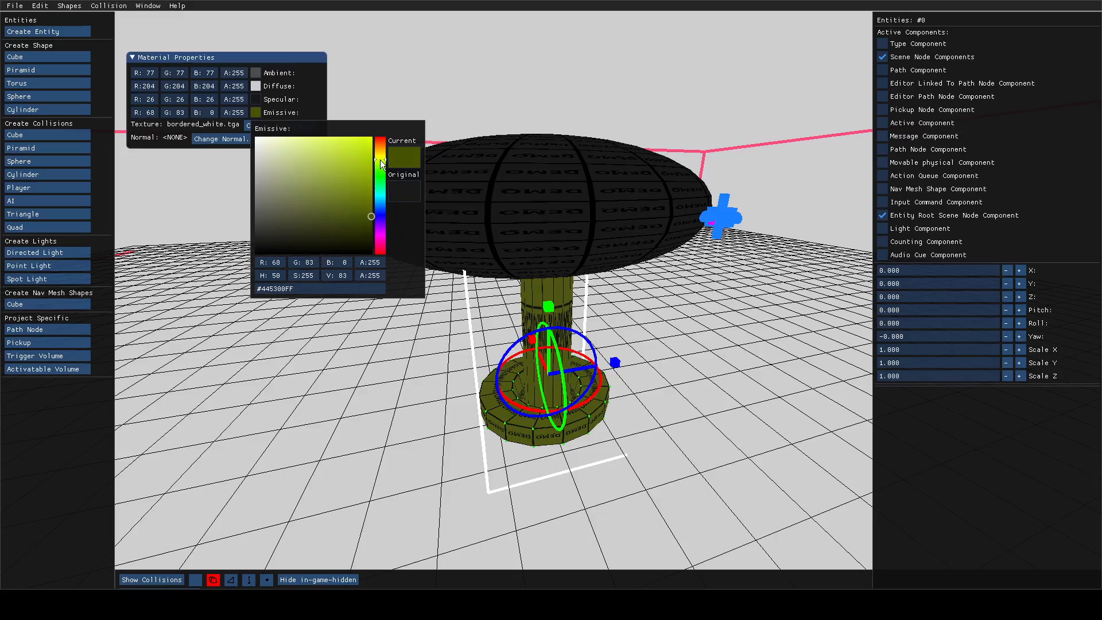
pyautogui.moveTo(380, 159)
pyautogui.mouseDown()
pyautogui.moveTo(360, 221)
pyautogui.moveTo(338, 206)
pyautogui.moveTo(360, 222)
pyautogui.mouseUp()
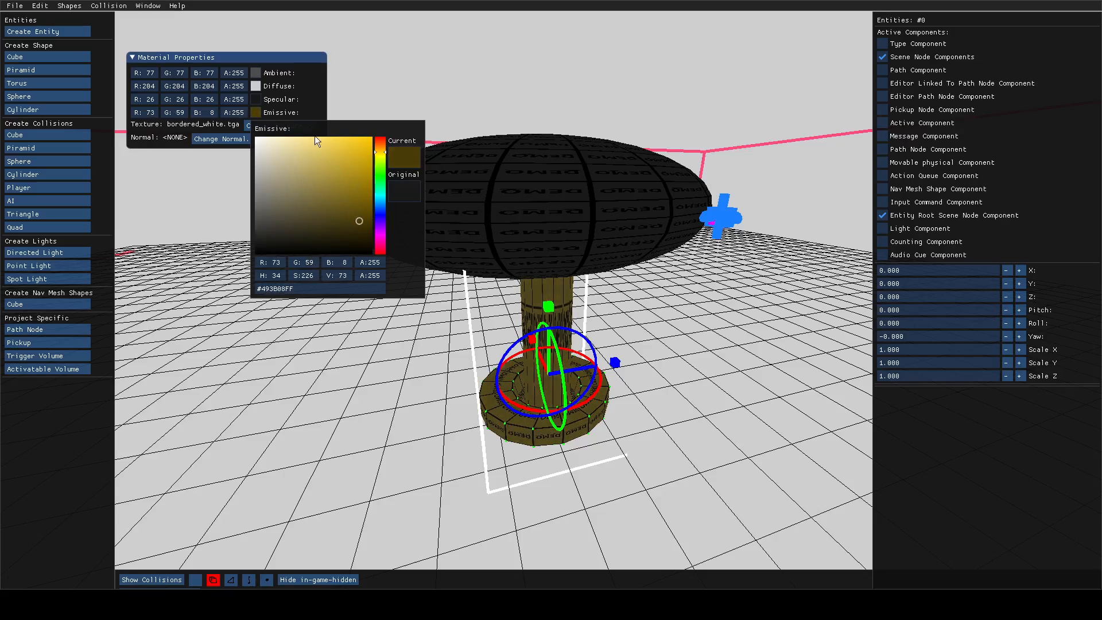
pyautogui.click(312, 92)
# Select the canopy and set its emissive colour to bright green, R 15, G 255, B 0, and deselect it
pyautogui.click(494, 180)
pyautogui.click(453, 210)
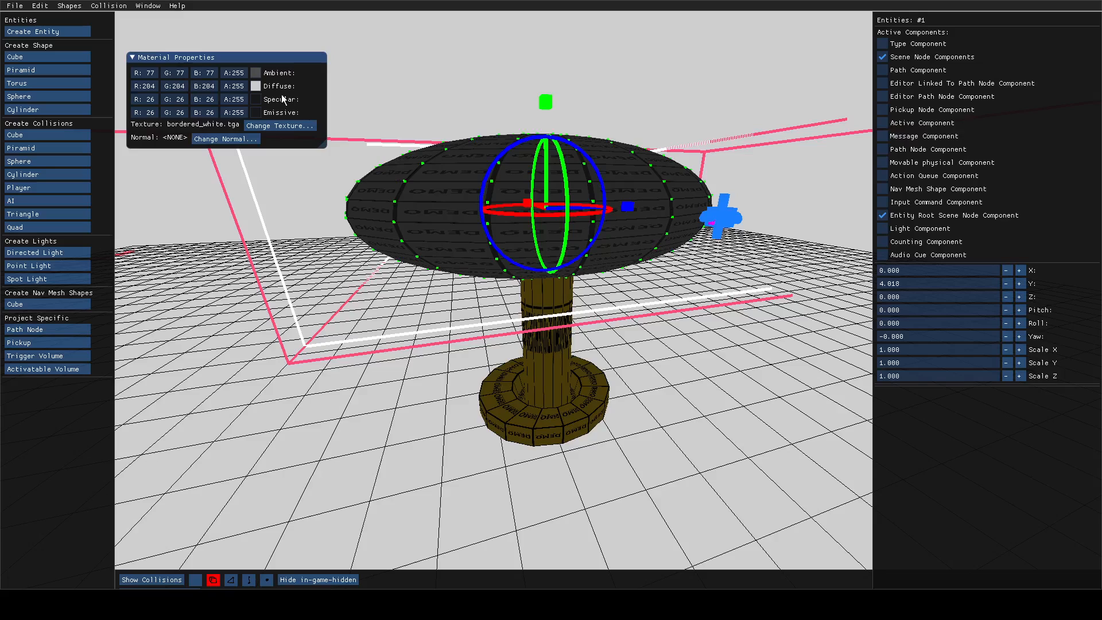
pyautogui.click(259, 114)
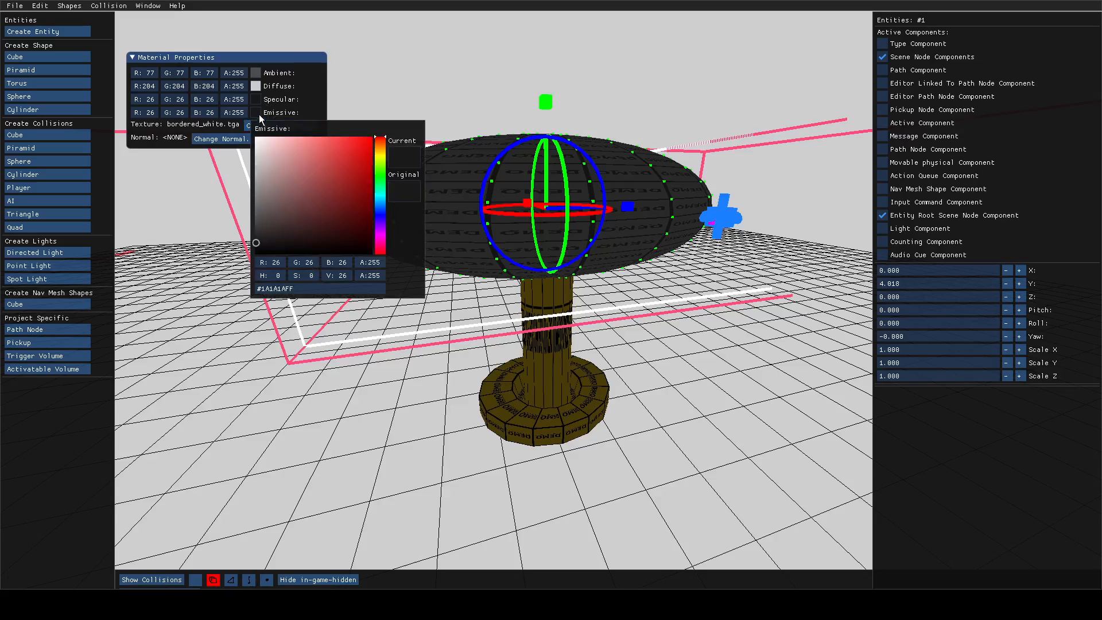
pyautogui.click(381, 172)
pyautogui.moveTo(366, 182); pyautogui.dragTo(384, 123)
pyautogui.click(314, 96)
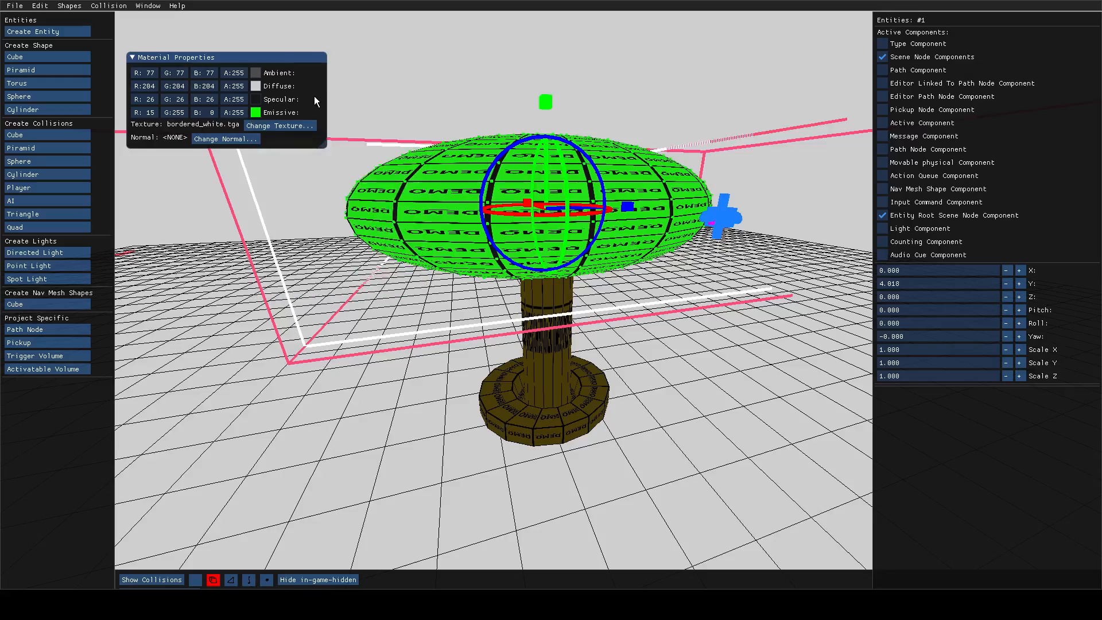
pyautogui.click(447, 82)
pyautogui.press('s')
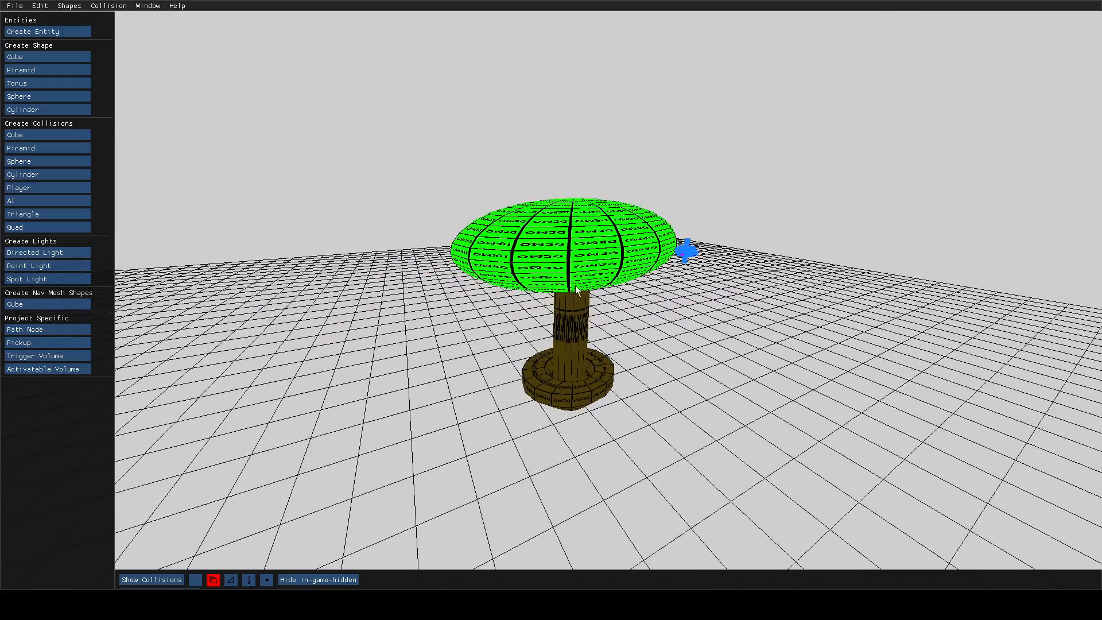
# Start a new scene and create a cube shape in it
pyautogui.click(15, 6)
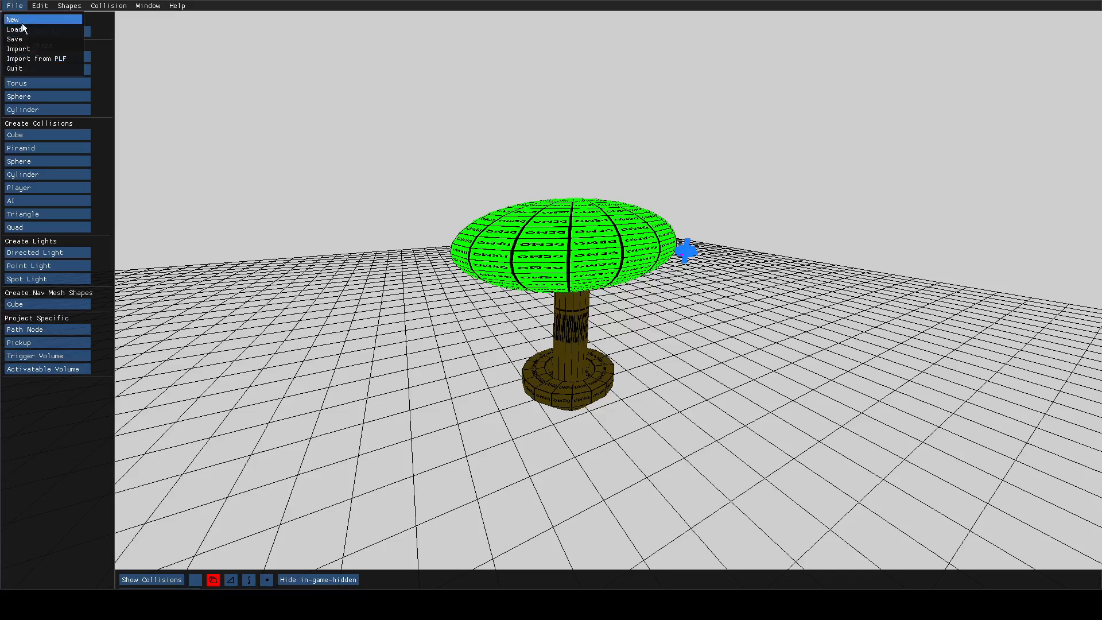
pyautogui.click(29, 21)
pyautogui.press('w')
pyautogui.moveTo(605, 279); pyautogui.dragTo(422, 240, button='right')
pyautogui.click(69, 54)
# Stretch the cube along its X and Z axes into a large flat floor slab
pyautogui.press('s')
pyautogui.moveTo(551, 297); pyautogui.dragTo(544, 295, button='right')
pyautogui.click(551, 297)
pyautogui.press('s')
pyautogui.moveTo(502, 287); pyautogui.dragTo(7, 301)
pyautogui.moveTo(551, 298); pyautogui.dragTo(550, 295, button='right')
pyautogui.press('d')
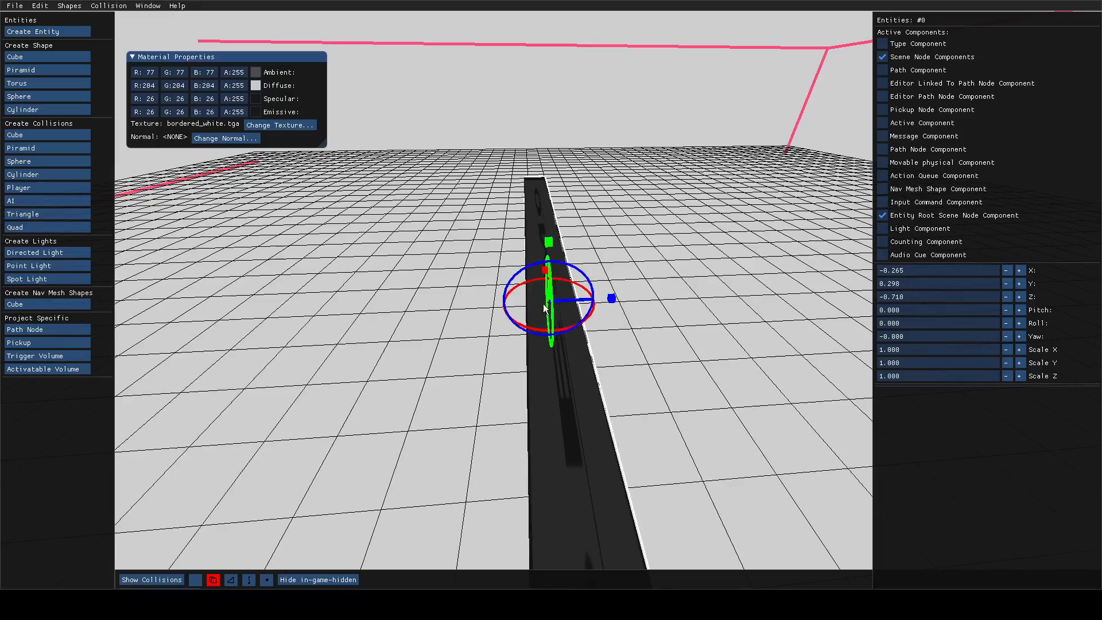
pyautogui.moveTo(611, 298); pyautogui.dragTo(751, 300)
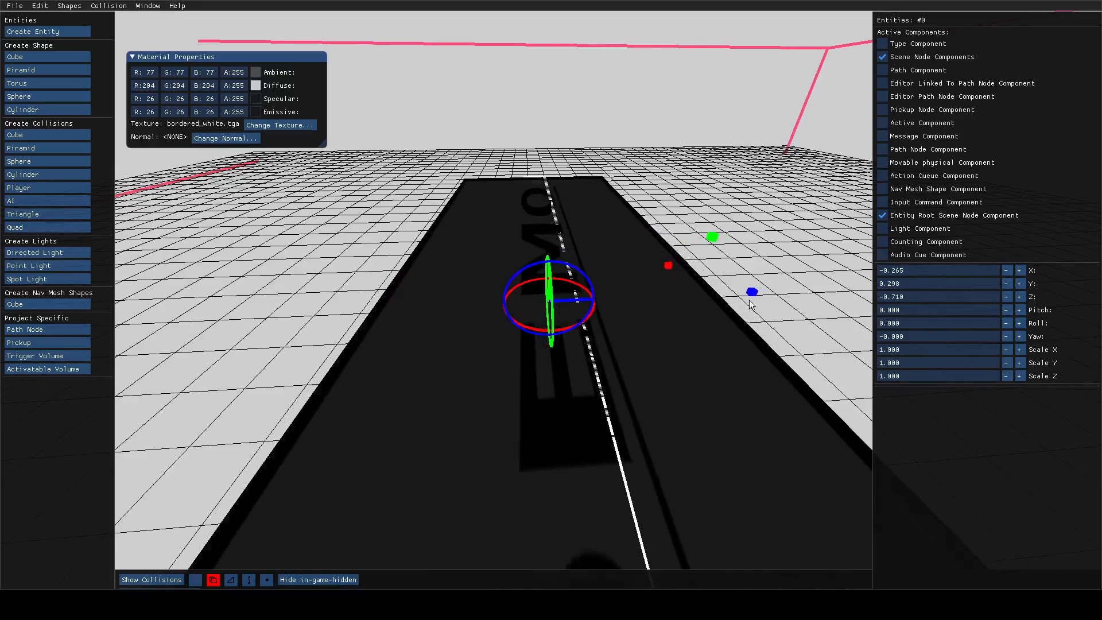
pyautogui.press('s')
pyautogui.moveTo(551, 298); pyautogui.dragTo(551, 294, button='right')
# Create a collision cube, stretch it along X and Z to cover the floor slab, and return to the mesh view
pyautogui.click(73, 140)
pyautogui.press('a')
pyautogui.press('w')
pyautogui.click(518, 289)
pyautogui.press('a')
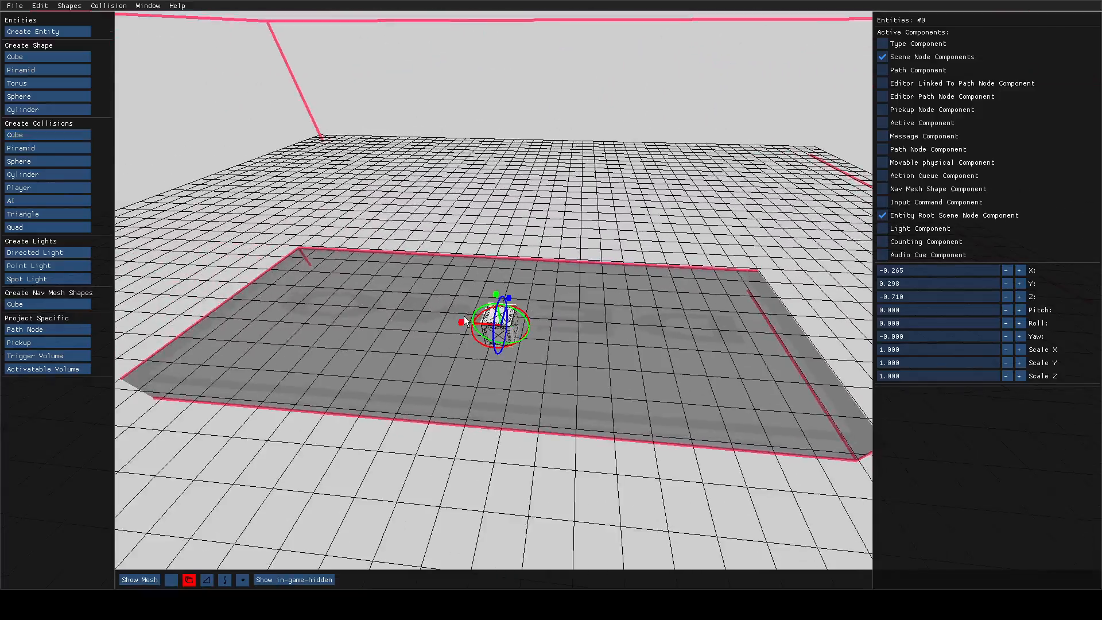
pyautogui.moveTo(463, 321); pyautogui.dragTo(83, 322)
pyautogui.press('d')
pyautogui.moveTo(82, 321); pyautogui.dragTo(581, 292, button='right')
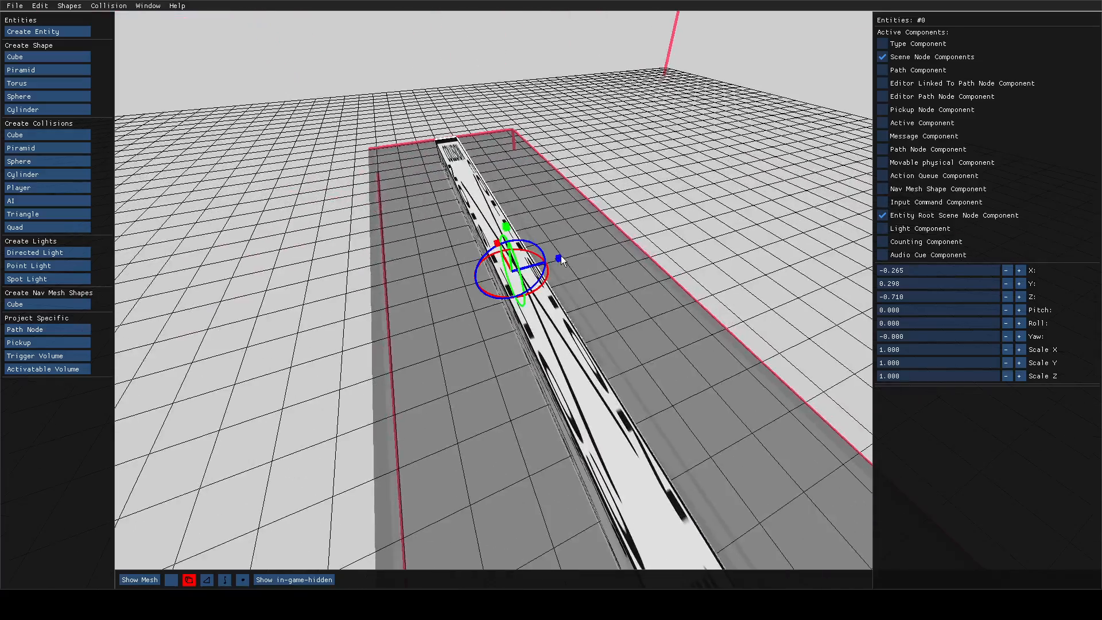
pyautogui.moveTo(560, 256); pyautogui.dragTo(657, 250)
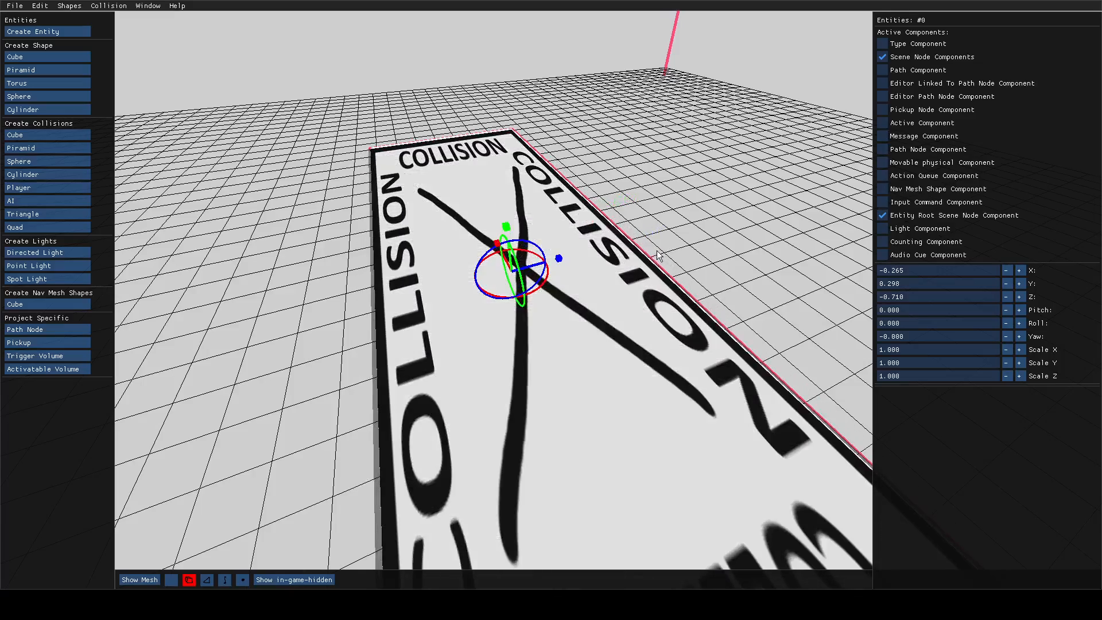
pyautogui.press('Tab')
pyautogui.press('w')
pyautogui.moveTo(667, 238); pyautogui.dragTo(551, 295, button='right')
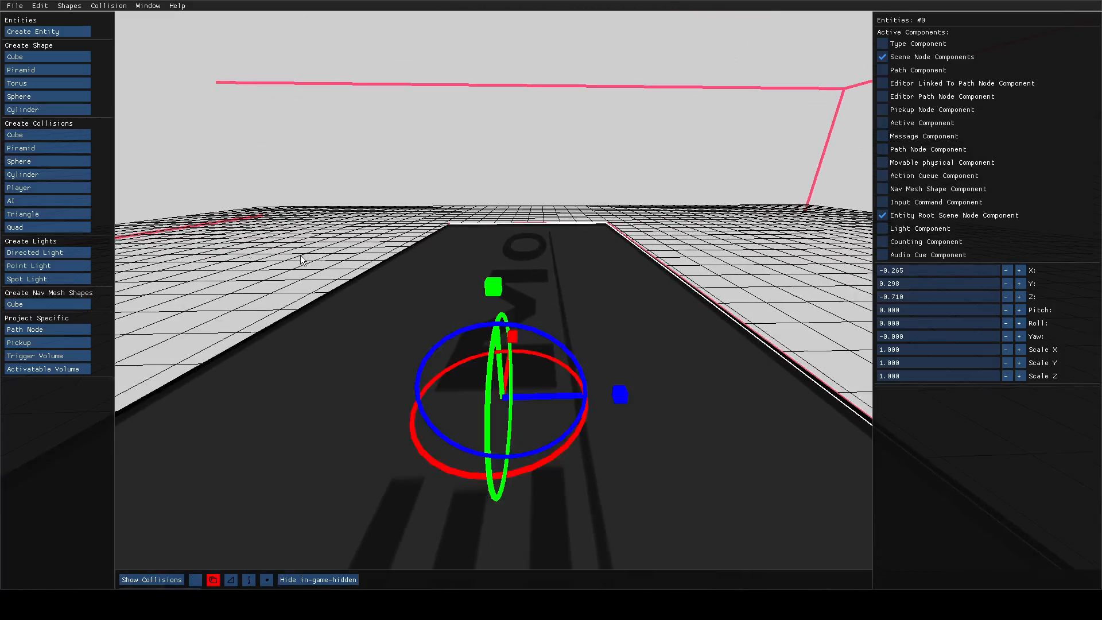
# Create a player collision volume above the floor slab
pyautogui.click(11, 184)
pyautogui.moveTo(229, 177); pyautogui.dragTo(222, 333, button='right')
pyautogui.press('s')
pyautogui.press('s')
pyautogui.press('a')
pyautogui.press('w')
pyautogui.press('a')
pyautogui.press('s')
pyautogui.moveTo(551, 294); pyautogui.dragTo(758, 219, button='right')
pyautogui.press('w')
pyautogui.press('a')
pyautogui.press('s')
pyautogui.press('w')
pyautogui.press('s')
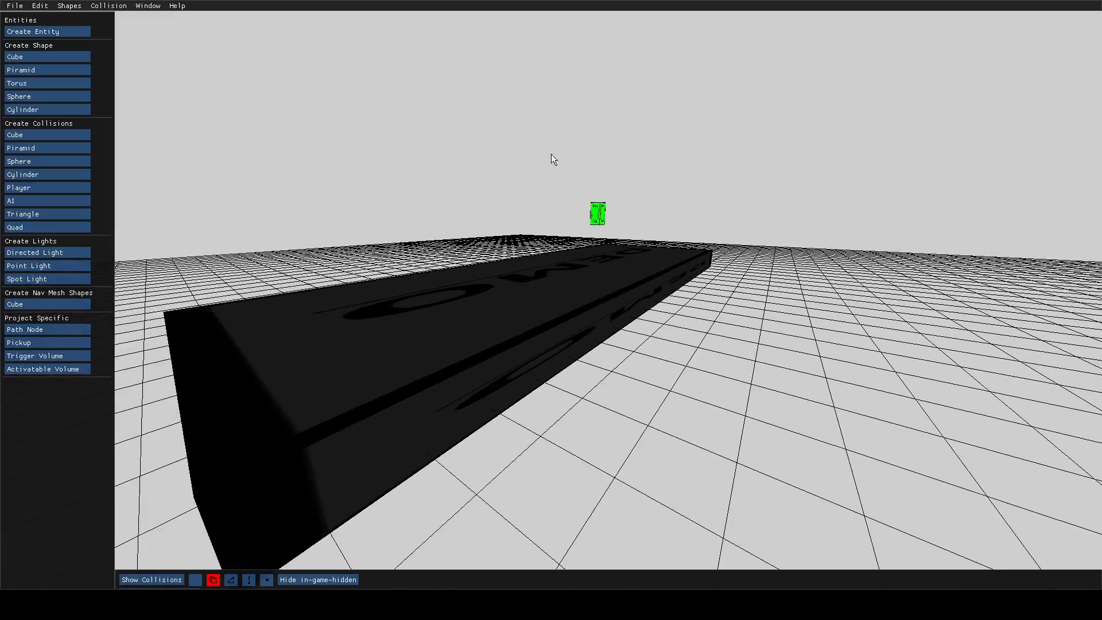
pyautogui.press('a')
pyautogui.moveTo(438, 350); pyautogui.dragTo(551, 295, button='right')
pyautogui.press('w')
pyautogui.press('a')
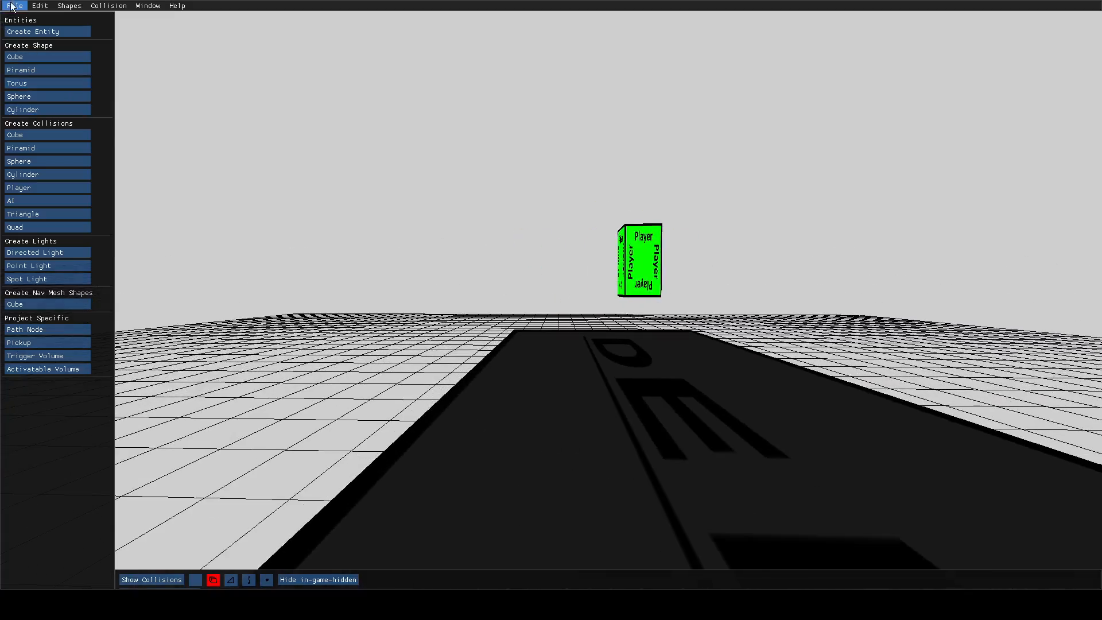
# Import the tree model into the scene
pyautogui.click(12, 5)
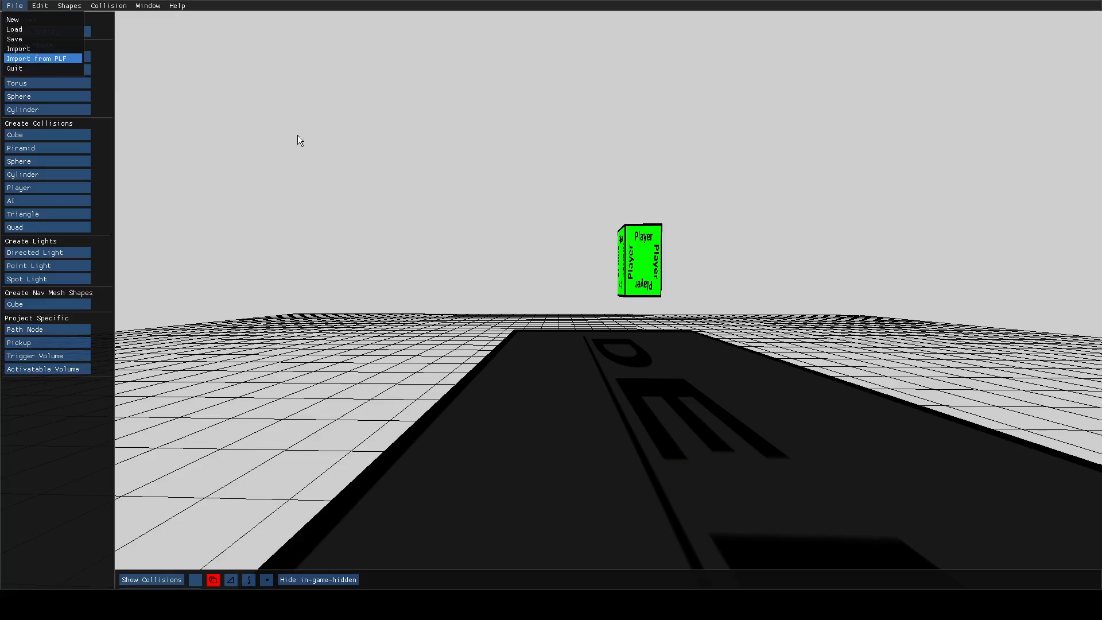
pyautogui.doubleClick(188, 116)
pyautogui.press('s')
pyautogui.moveTo(188, 116); pyautogui.dragTo(551, 295, button='right')
# Select the canopy and trunk together and raise the tree so its base stands above the floor slab
pyautogui.click(559, 239)
pyautogui.keyDown('shift'); pyautogui.click(563, 276); pyautogui.keyUp('shift')
pyautogui.press('w')
pyautogui.press('s')
pyautogui.press('w')
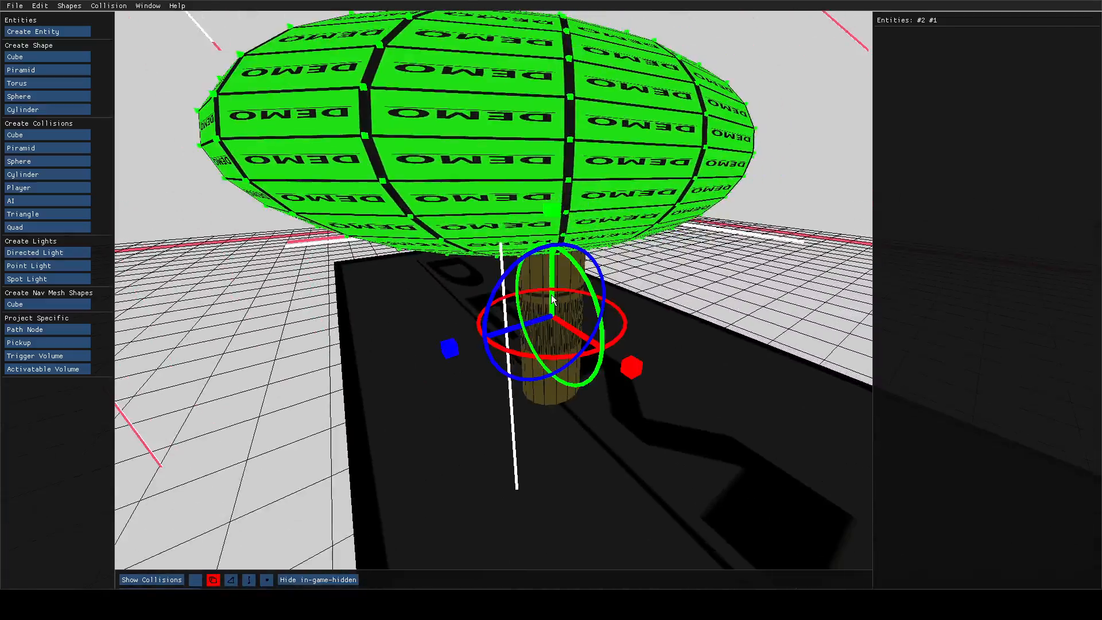
pyautogui.moveTo(552, 300); pyautogui.dragTo(517, 246)
pyautogui.press('s')
pyautogui.moveTo(517, 246); pyautogui.dragTo(551, 294, button='right')
pyautogui.press('a')
pyautogui.press('w')
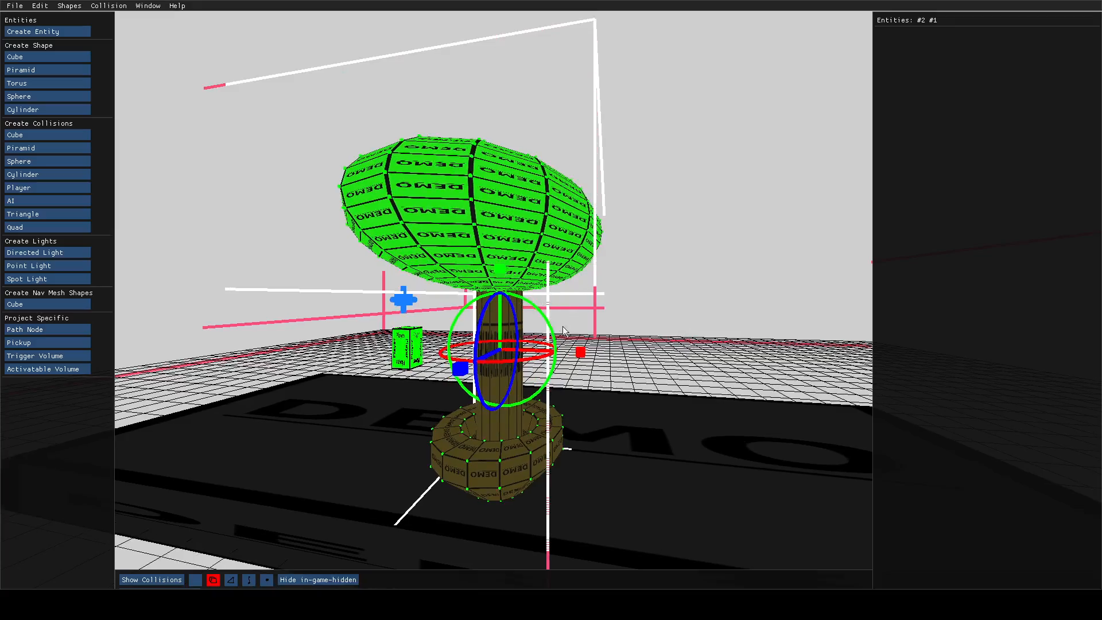
# Scale the selected canopy and trunk down along both horizontal axes to make the tree narrower
pyautogui.moveTo(581, 353)
pyautogui.mouseDown()
pyautogui.moveTo(569, 356)
pyautogui.moveTo(581, 353)
pyautogui.mouseUp()
pyautogui.press('d')
pyautogui.moveTo(580, 353); pyautogui.dragTo(551, 295, button='right')
pyautogui.press('w')
pyautogui.moveTo(439, 284); pyautogui.dragTo(515, 287)
pyautogui.press('a')
pyautogui.moveTo(515, 287); pyautogui.dragTo(551, 294, button='right')
pyautogui.moveTo(677, 300); pyautogui.dragTo(659, 304)
# Scale the selected canopy and trunk down vertically to make the tree shorter
pyautogui.press('s')
pyautogui.moveTo(659, 306); pyautogui.dragTo(552, 294, button='right')
pyautogui.press('w')
pyautogui.press('s')
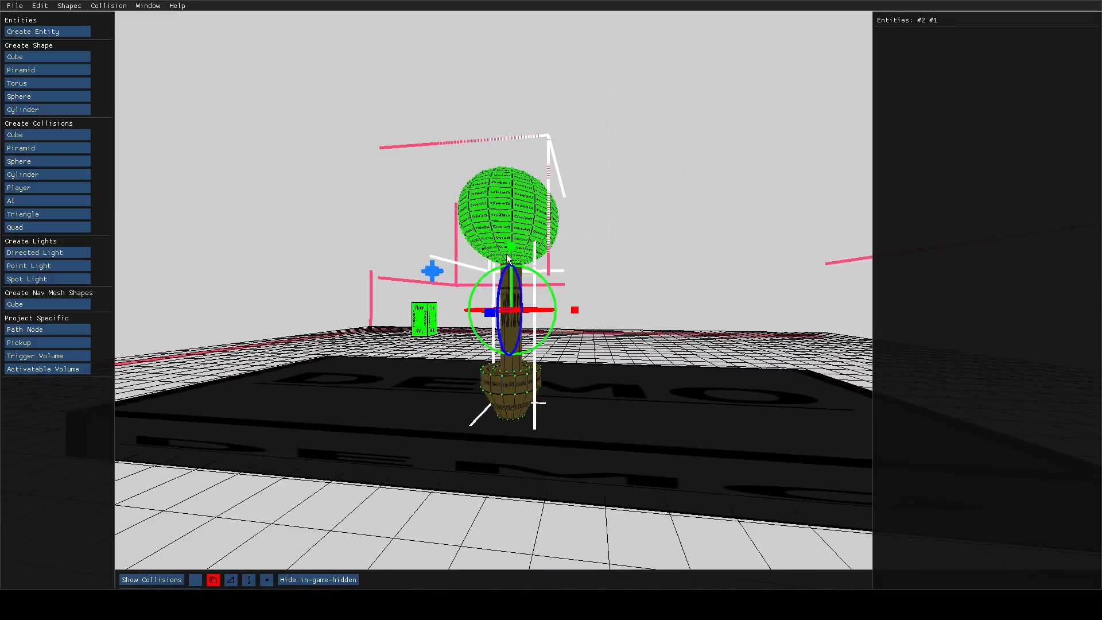
pyautogui.moveTo(511, 250); pyautogui.dragTo(513, 294)
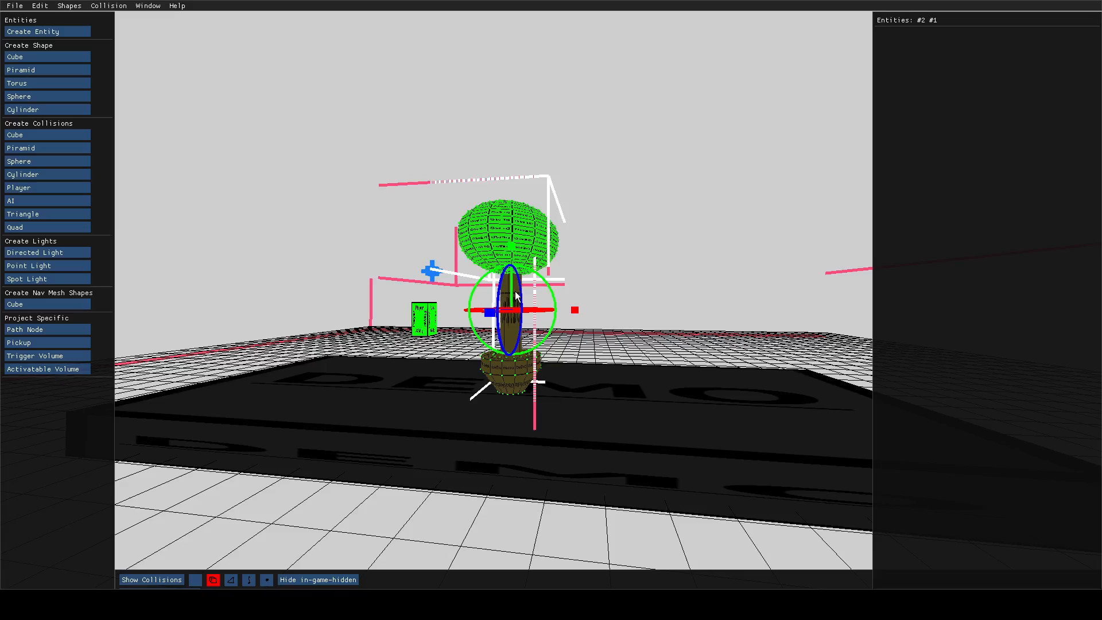
# Reselect the trunk and canopy together and lower the tree so its base rests on the floor slab
pyautogui.click(511, 289)
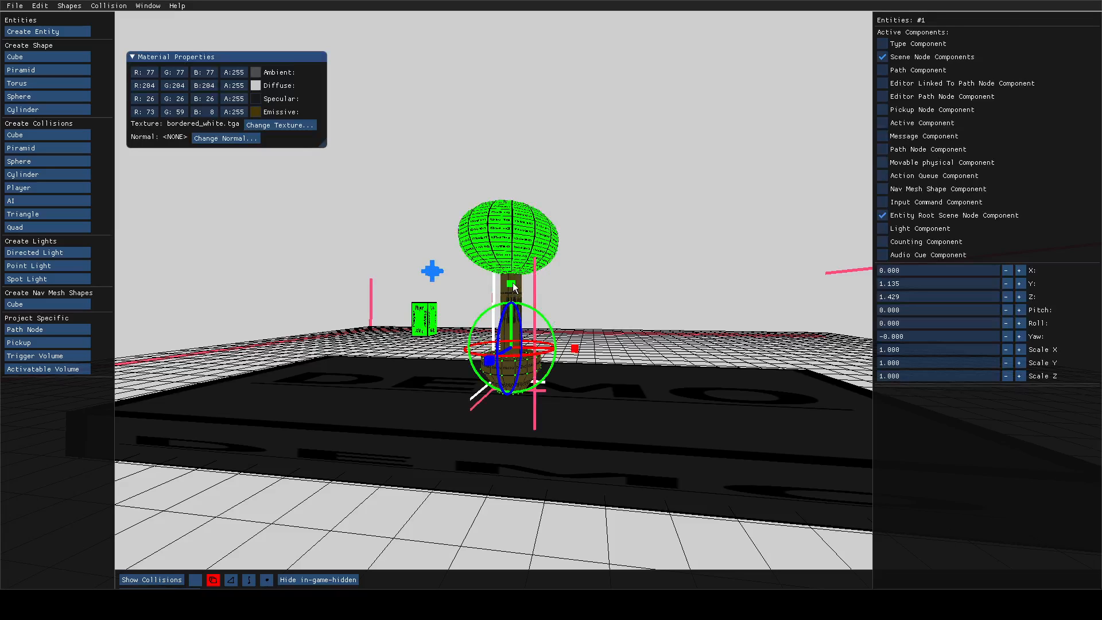
pyautogui.keyDown('shift'); pyautogui.click(512, 282); pyautogui.keyUp('shift')
pyautogui.moveTo(511, 291); pyautogui.dragTo(518, 327)
pyautogui.moveTo(518, 331); pyautogui.dragTo(555, 295, button='right')
pyautogui.press('w')
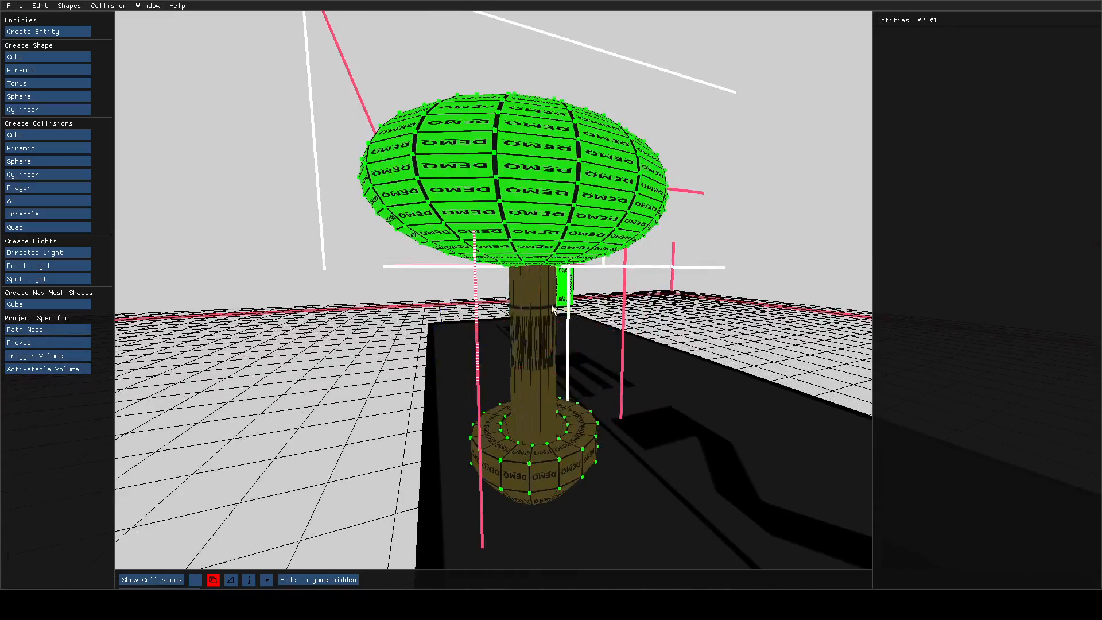
# Move the selected tree sideways to one end of the floor slab, beside its long edge
pyautogui.moveTo(551, 352); pyautogui.dragTo(468, 292)
pyautogui.press('a')
pyautogui.moveTo(468, 292); pyautogui.dragTo(551, 295, button='right')
pyautogui.press('w')
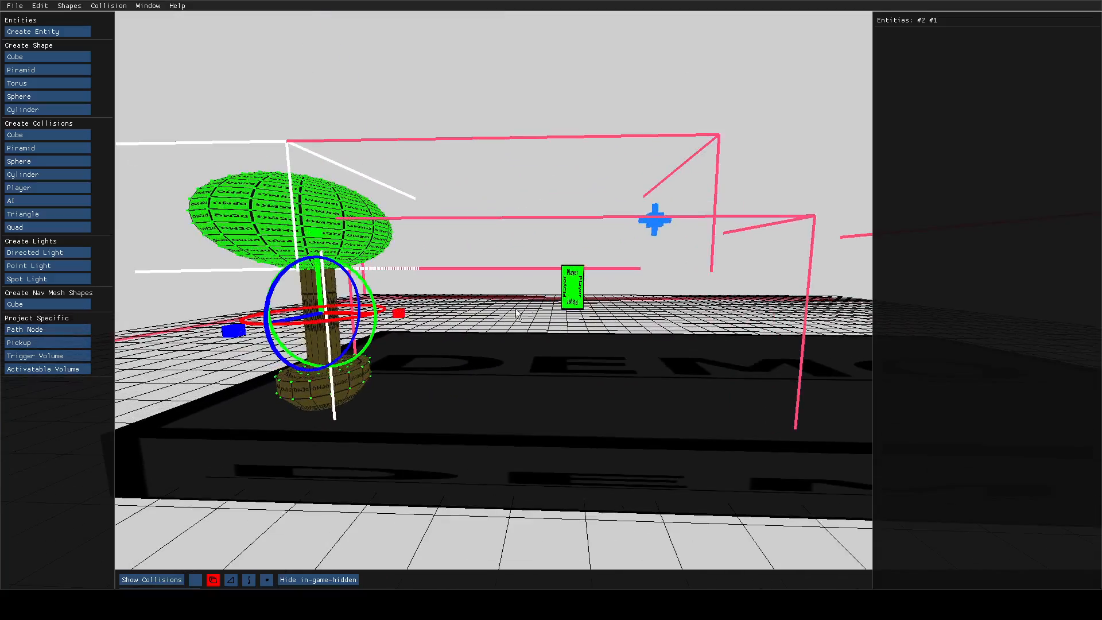
# Duplicate the trunk and canopy along the slab's long edge to form an evenly spaced row of three trees
pyautogui.click(356, 316)
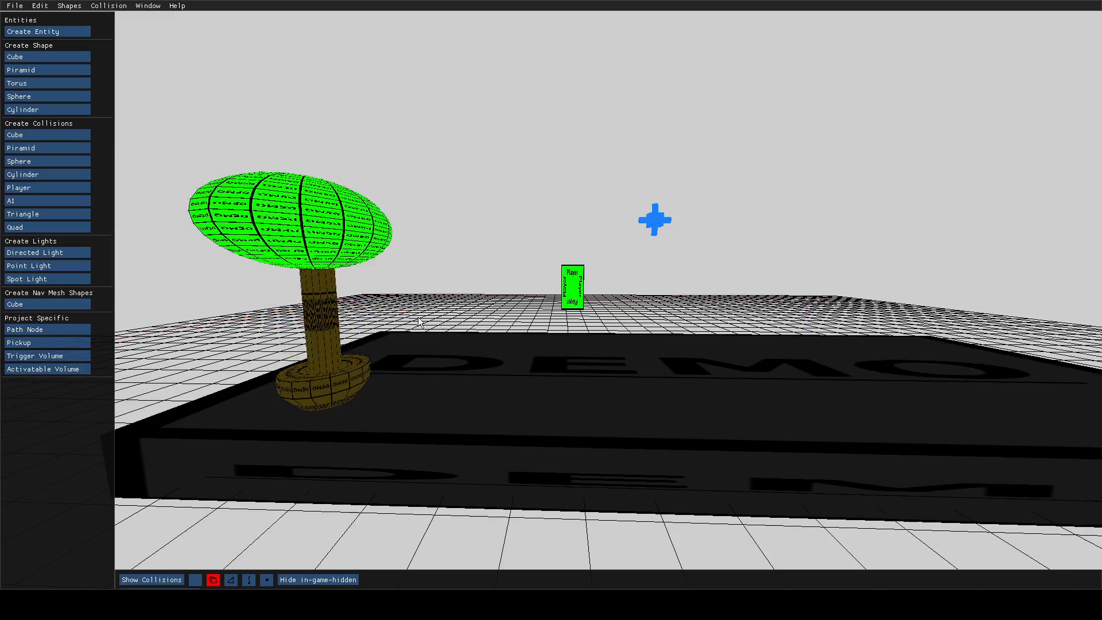
pyautogui.click(369, 328)
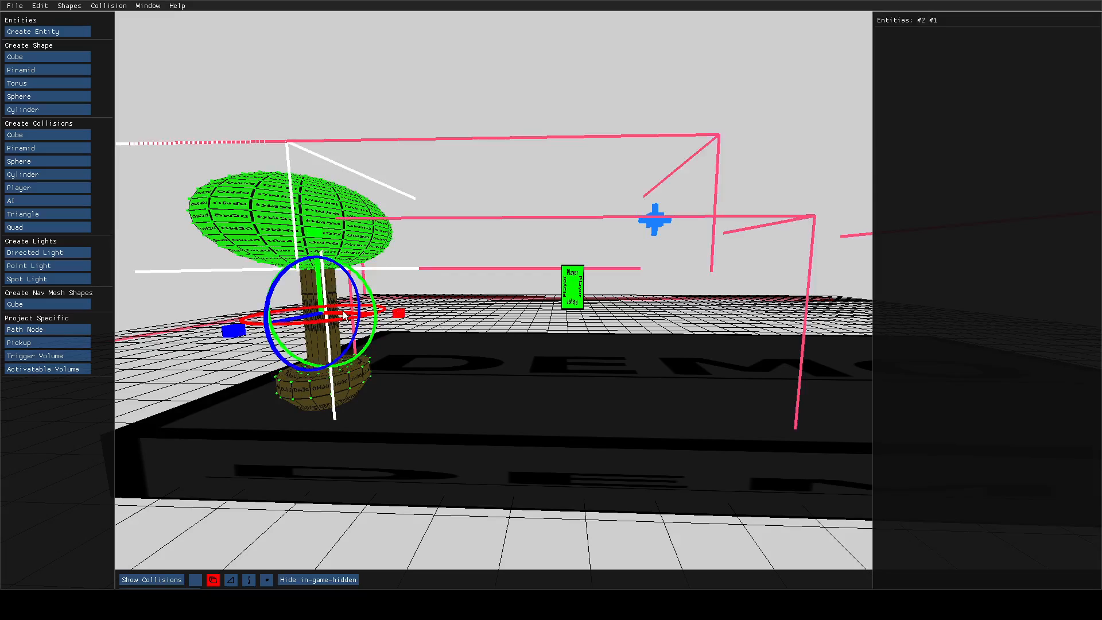
pyautogui.keyDown('alt'); pyautogui.moveTo(344, 312); pyautogui.dragTo(656, 315); pyautogui.keyUp('alt')
pyautogui.click(656, 317)
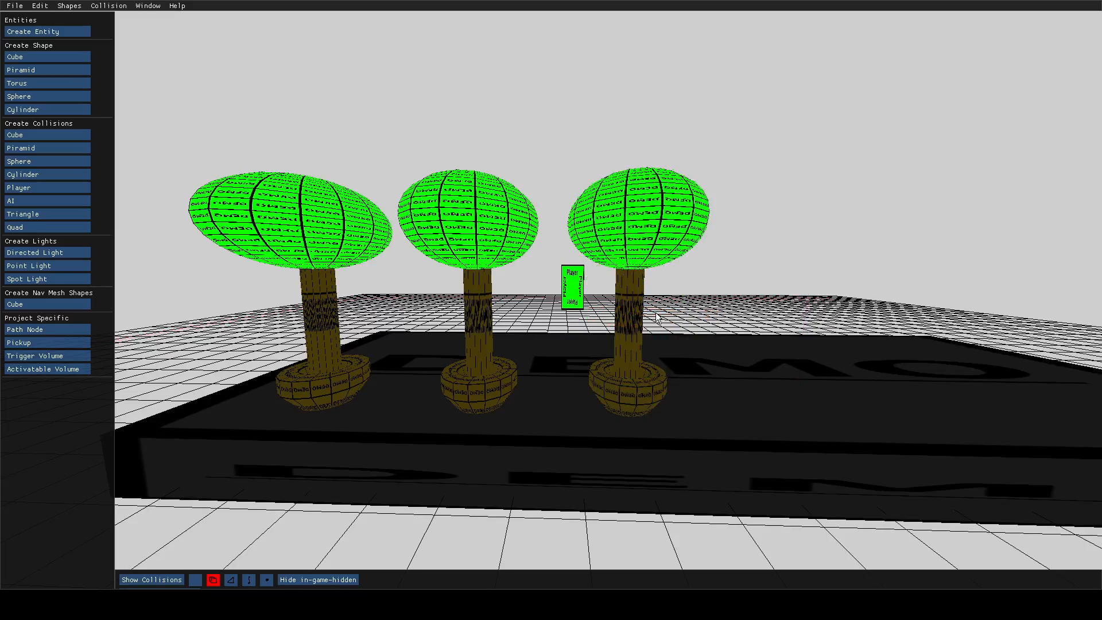
# Place a fourth copy of the tree further along the same row
pyautogui.hotkey('ctrl', 'z')
pyautogui.moveTo(655, 318); pyautogui.dragTo(875, 308)
pyautogui.press('s')
pyautogui.moveTo(875, 309); pyautogui.dragTo(511, 287, button='right')
pyautogui.press('w')
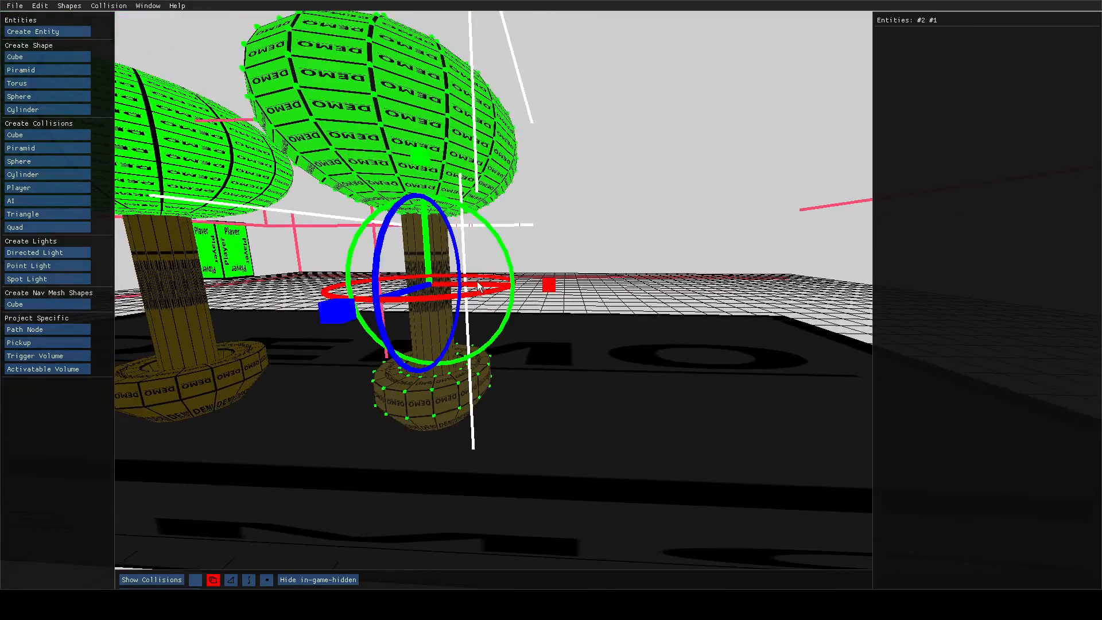
# Duplicate the selected tree once more along the slab to complete a row of five trees
pyautogui.moveTo(475, 279); pyautogui.dragTo(605, 295)
pyautogui.hotkey('ctrl', 'z')
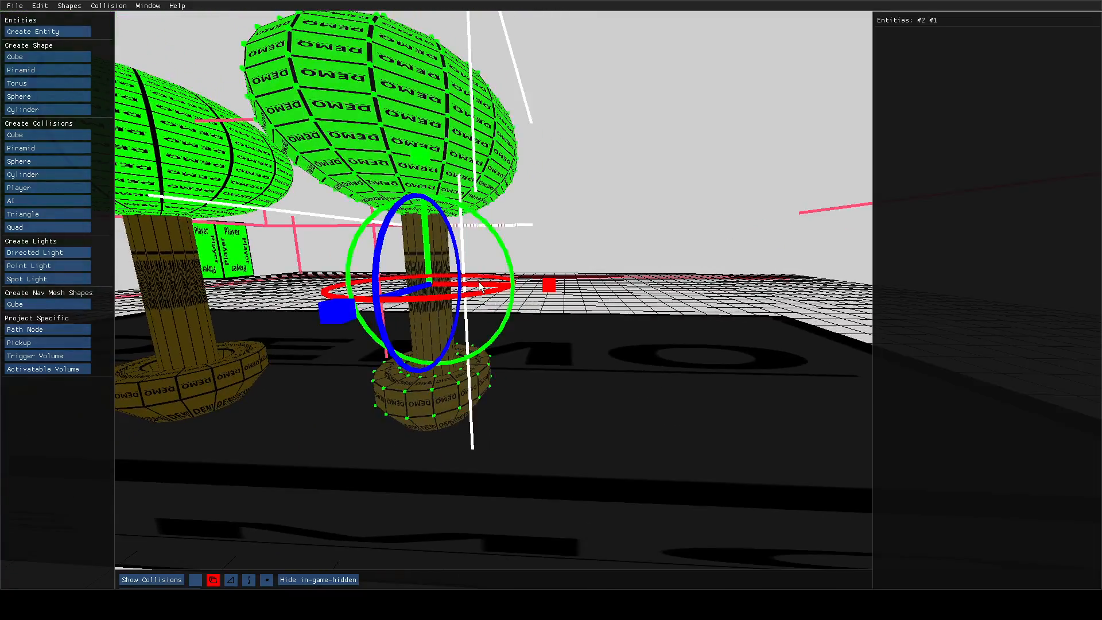
pyautogui.keyDown('alt'); pyautogui.moveTo(480, 287); pyautogui.dragTo(768, 316); pyautogui.keyUp('alt')
pyautogui.press('s')
pyautogui.moveTo(768, 316); pyautogui.dragTo(569, 299, button='right')
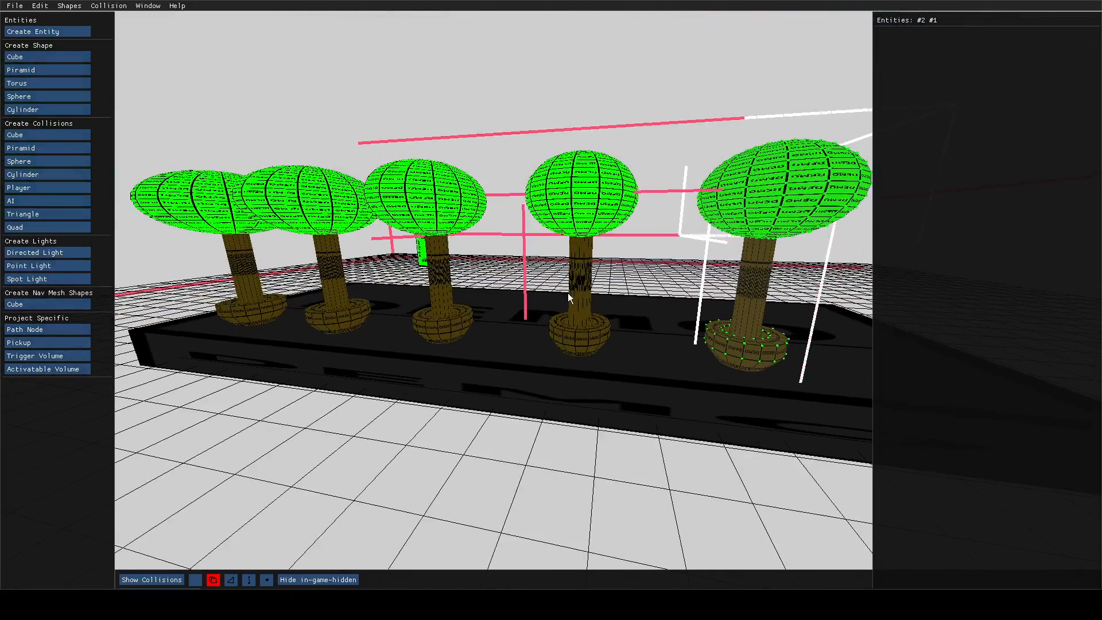
# Select all five trees and duplicate the whole row onto the opposite long side of the floor slab
pyautogui.keyDown('ctrl'); pyautogui.click(572, 261); pyautogui.keyUp('ctrl')
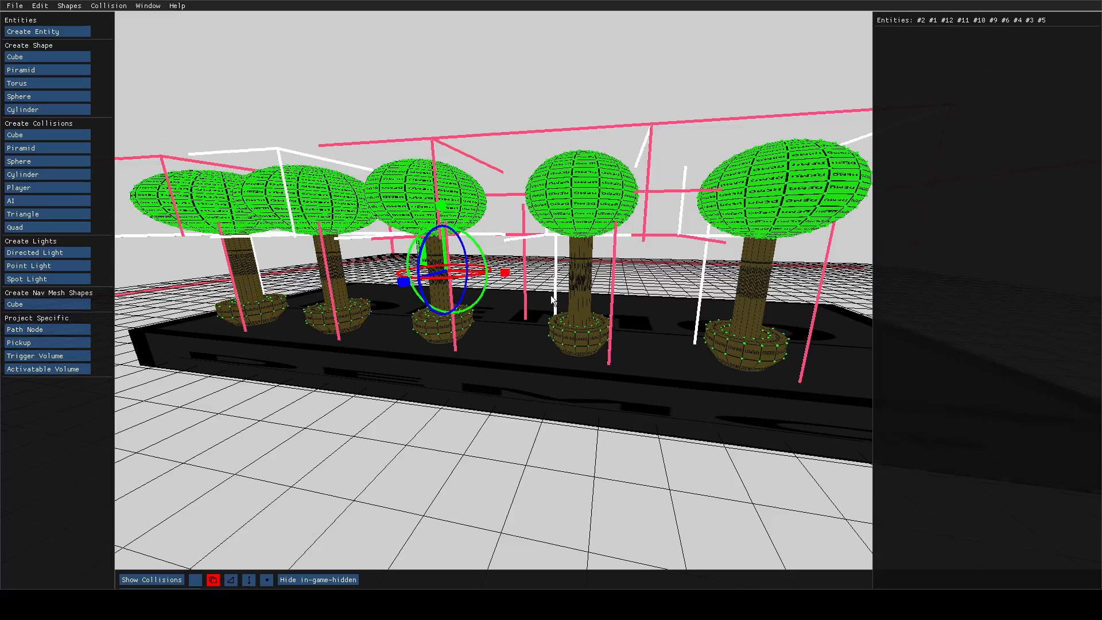
pyautogui.press('d')
pyautogui.moveTo(551, 295)
pyautogui.mouseDown(button='right')
pyautogui.moveTo(534, 295)
pyautogui.moveTo(552, 295)
pyautogui.mouseUp(button='right')
pyautogui.press('w')
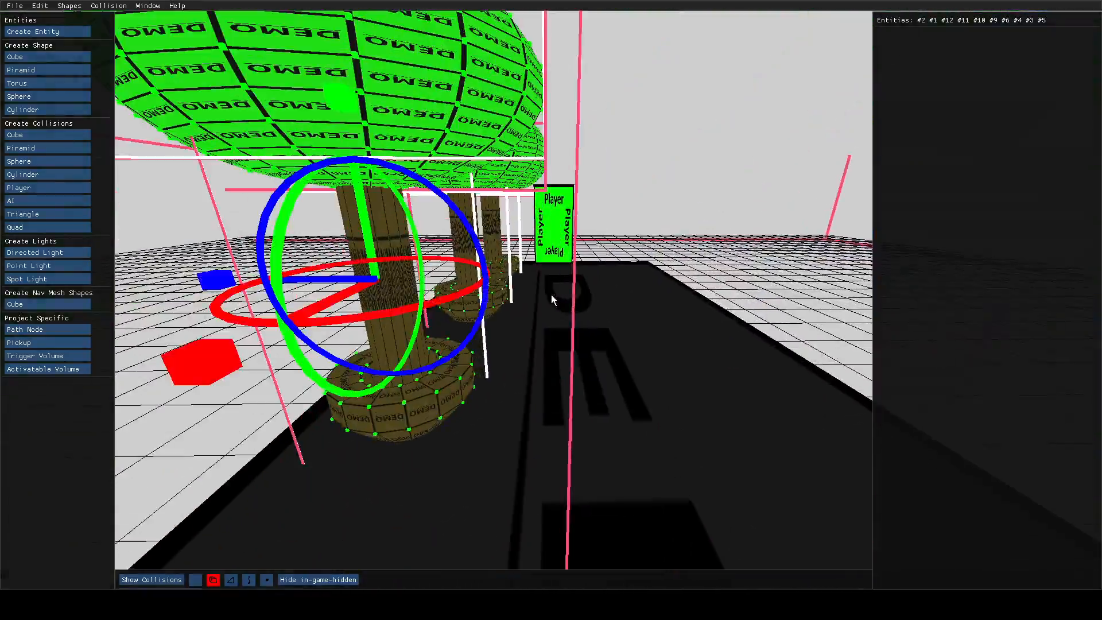
pyautogui.keyDown('shift'); pyautogui.moveTo(352, 280); pyautogui.dragTo(802, 298); pyautogui.keyUp('shift')
pyautogui.moveTo(801, 298); pyautogui.dragTo(552, 295, button='right')
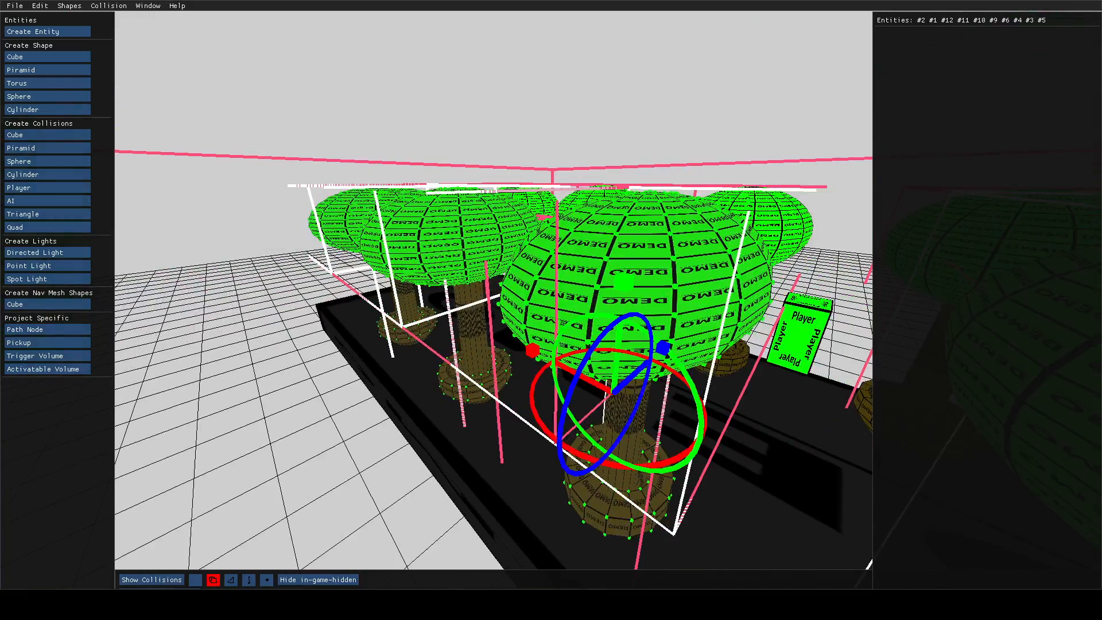
# Open the navigation mesh generation settings
pyautogui.click(152, 7)
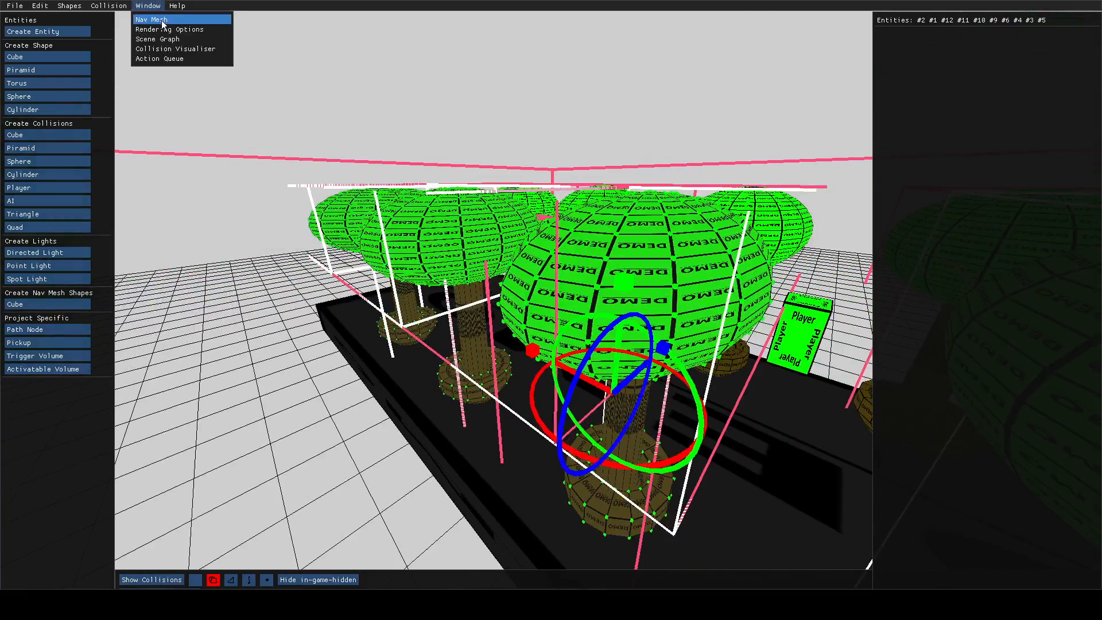
pyautogui.click(162, 21)
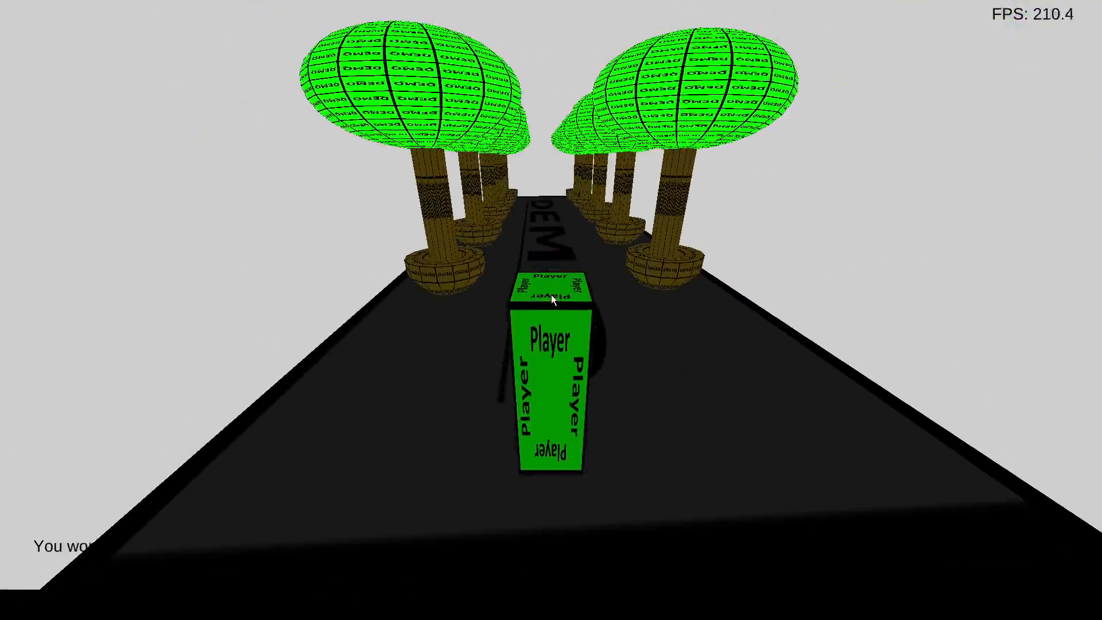
# Leave the play test and close the Rendering Options and Generate Navigation Mesh windows
pyautogui.press('Escape')
pyautogui.press('s')
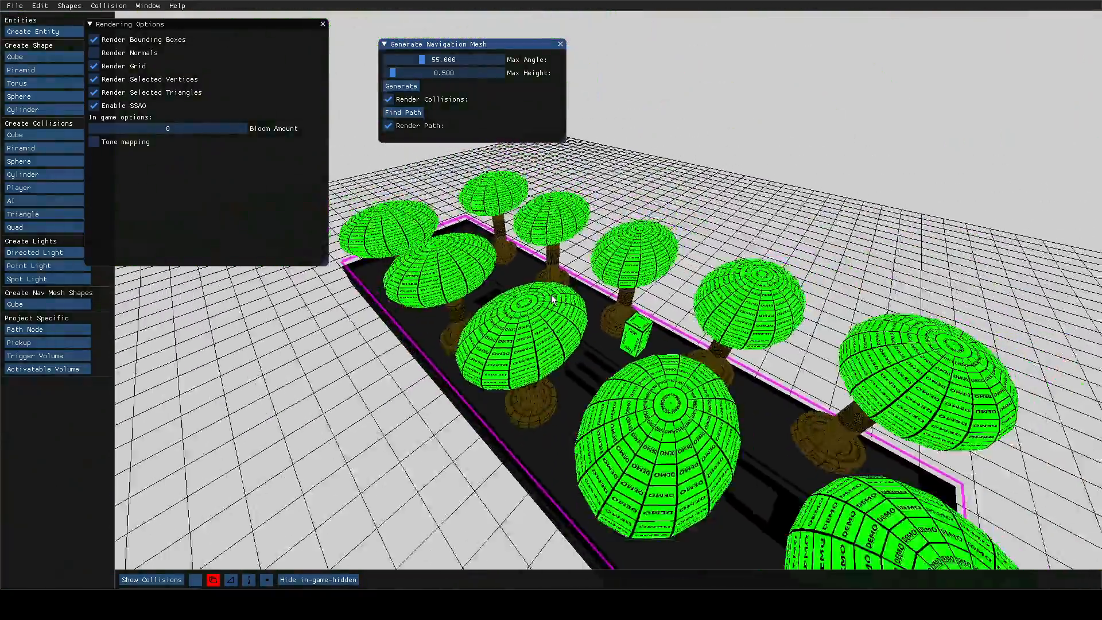
pyautogui.press('s')
pyautogui.click(322, 25)
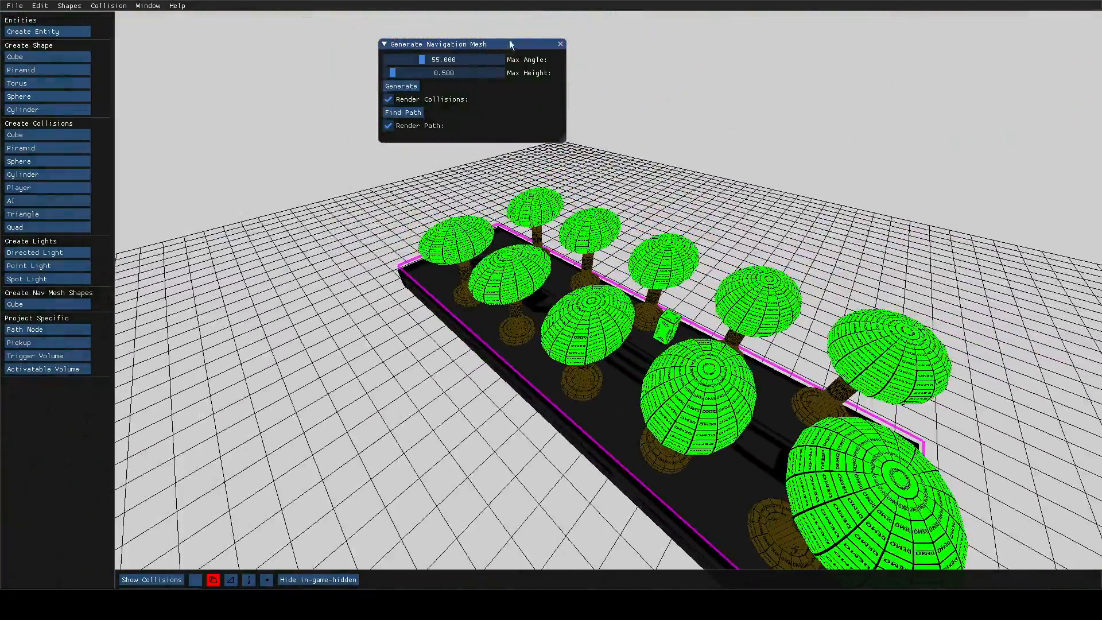
pyautogui.click(561, 45)
# Examine the two tree rows and the floor slab from both ends and up close
pyautogui.press('w')
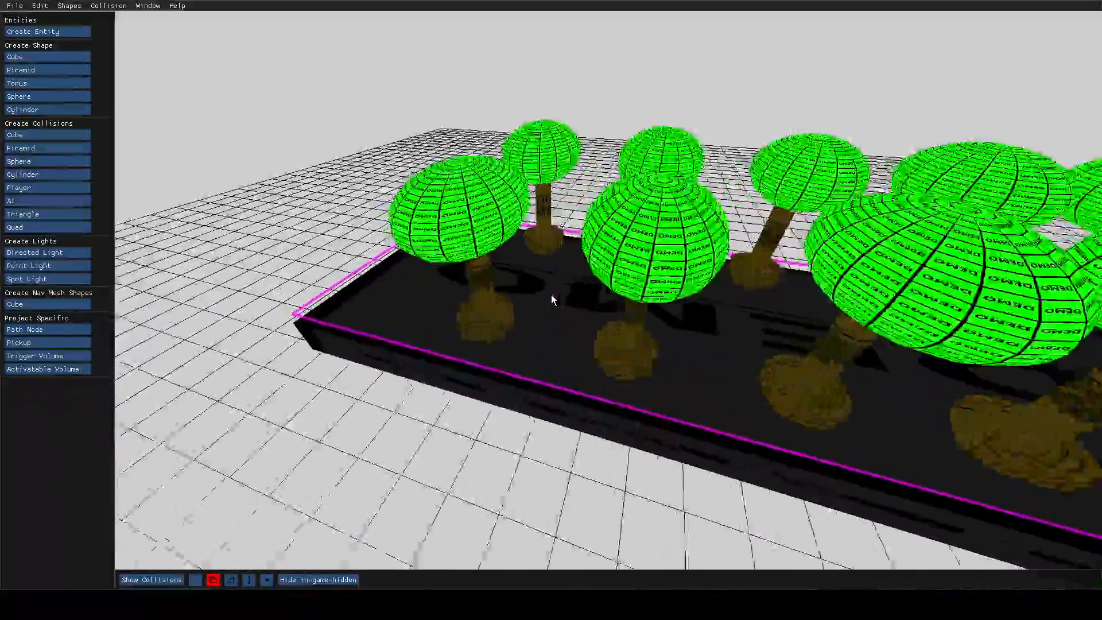
pyautogui.press('w')
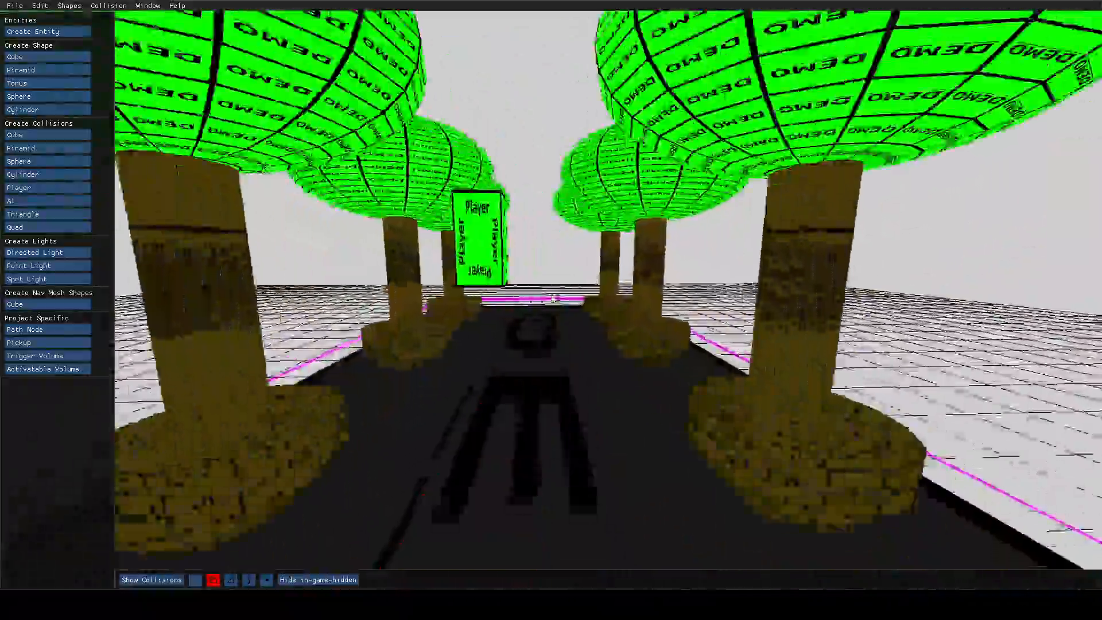
pyautogui.press('w')
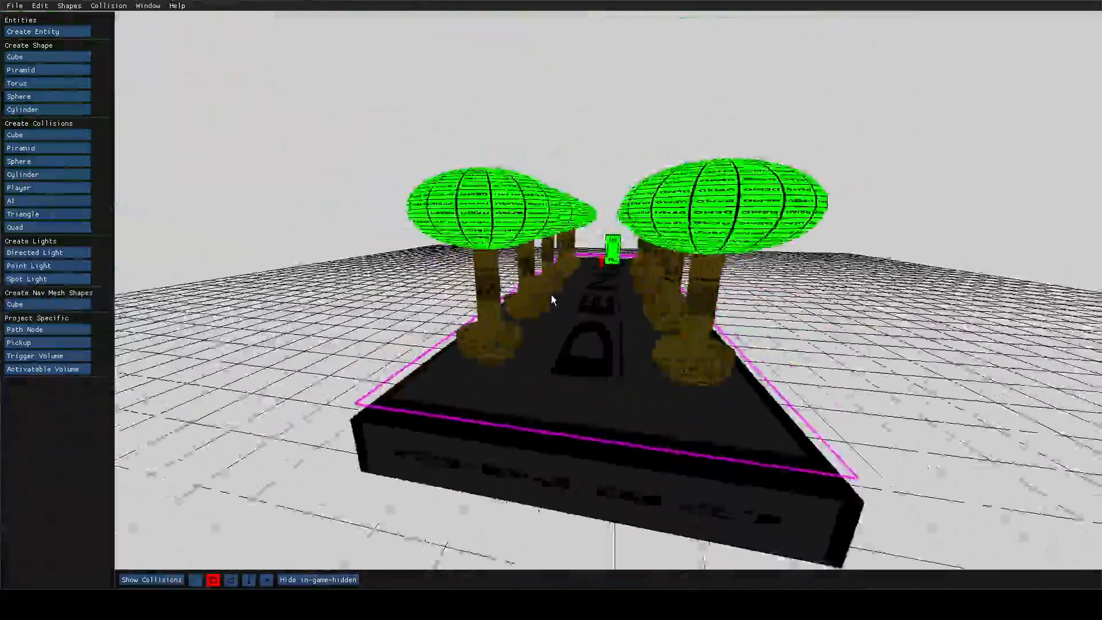
pyautogui.press('w')
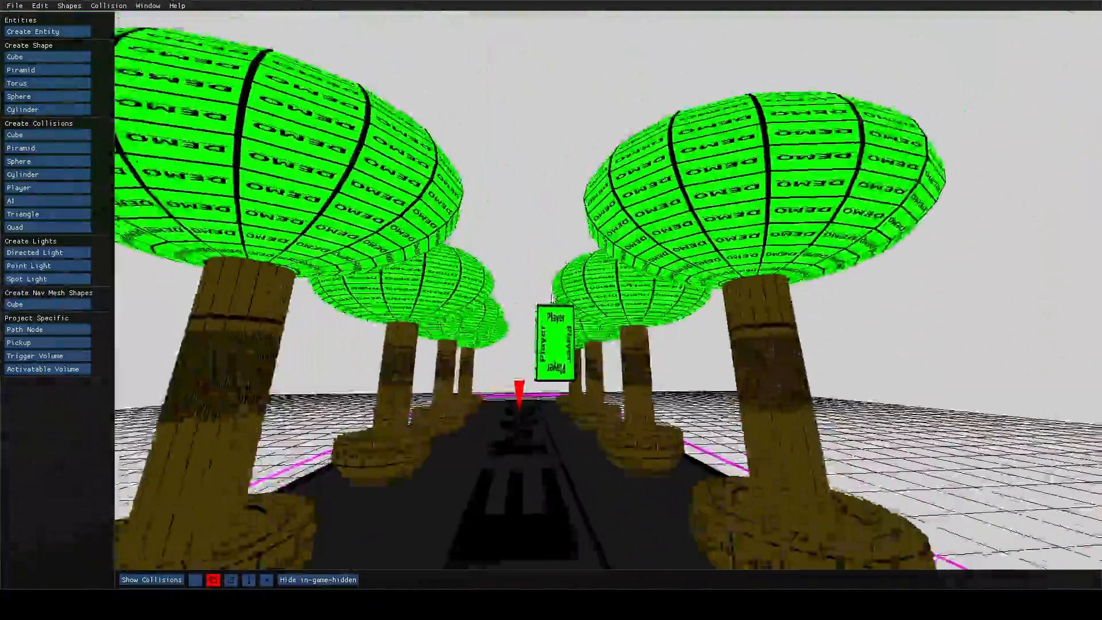
pyautogui.press('w')
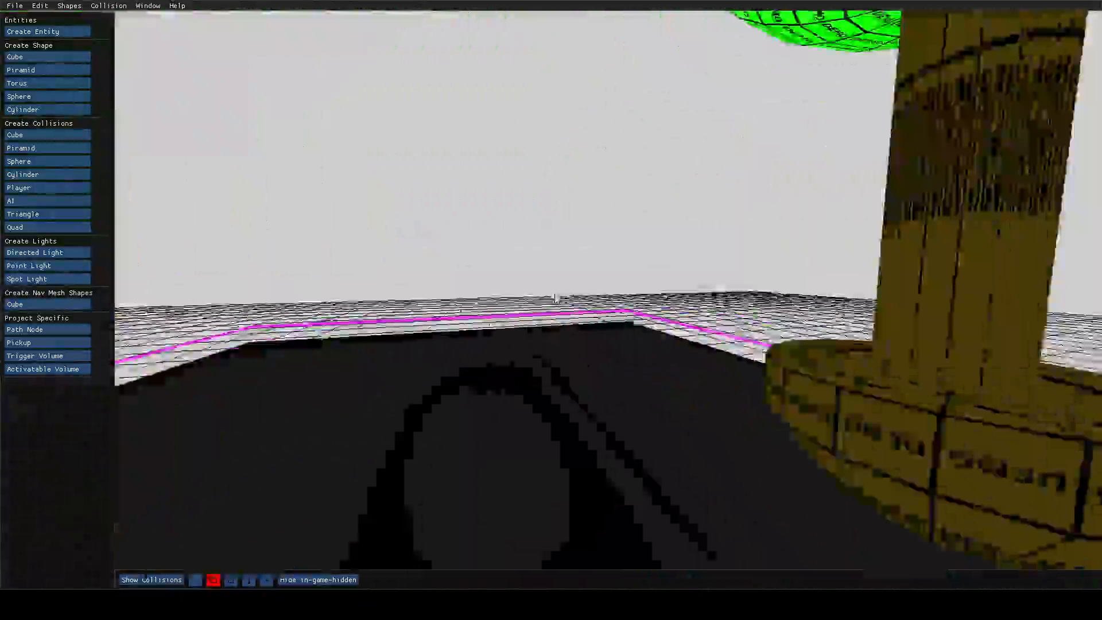
pyautogui.press('a')
pyautogui.press('w')
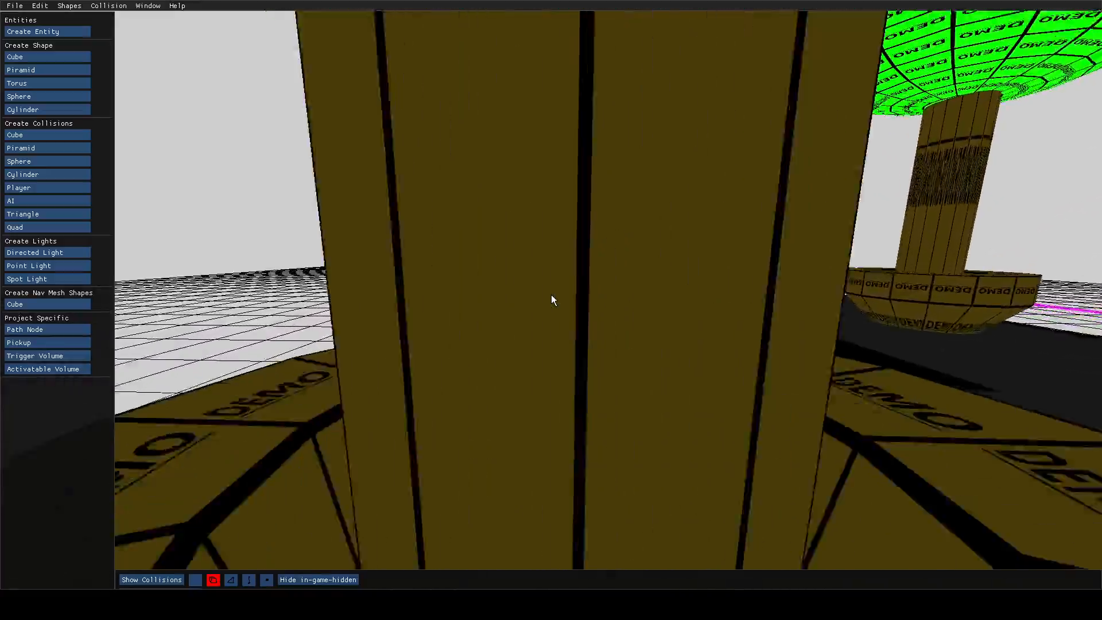
pyautogui.press('w')
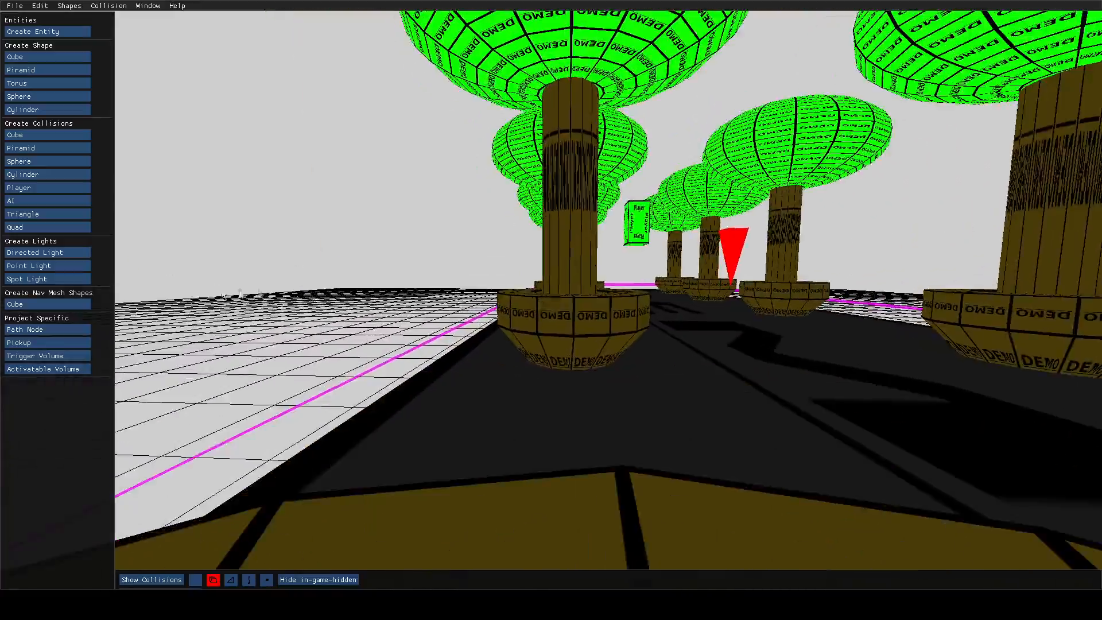
# Create a trigger volume and move it onto the trunk base of the tree at the end of the row
pyautogui.click(20, 356)
pyautogui.press('s')
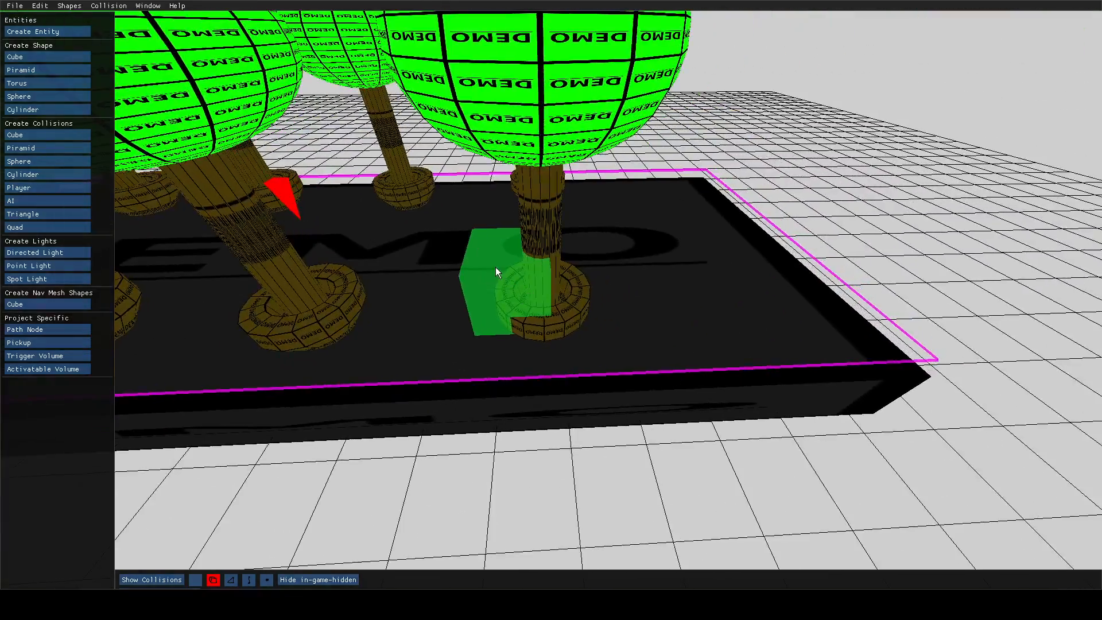
pyautogui.click(495, 271)
pyautogui.moveTo(540, 281); pyautogui.dragTo(571, 285)
pyautogui.press('d')
pyautogui.moveTo(571, 285); pyautogui.dragTo(550, 296, button='right')
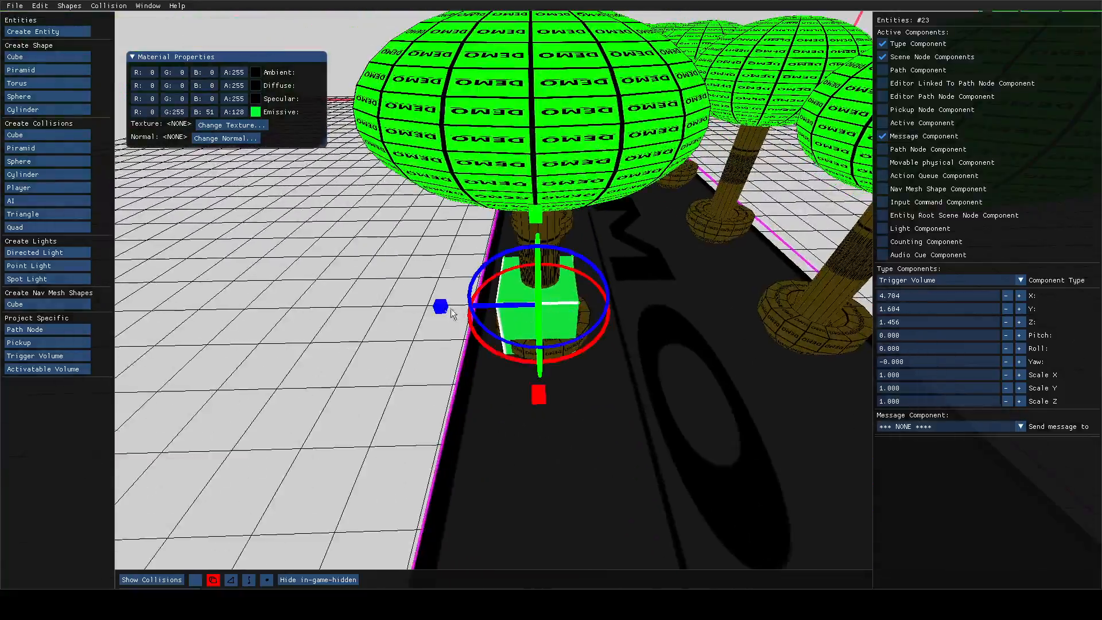
# Stretch the trigger volume along both horizontal axes so it surrounds the base of the end tree
pyautogui.moveTo(442, 308); pyautogui.dragTo(385, 309)
pyautogui.press('s')
pyautogui.moveTo(385, 309); pyautogui.dragTo(569, 297, button='right')
pyautogui.press('a')
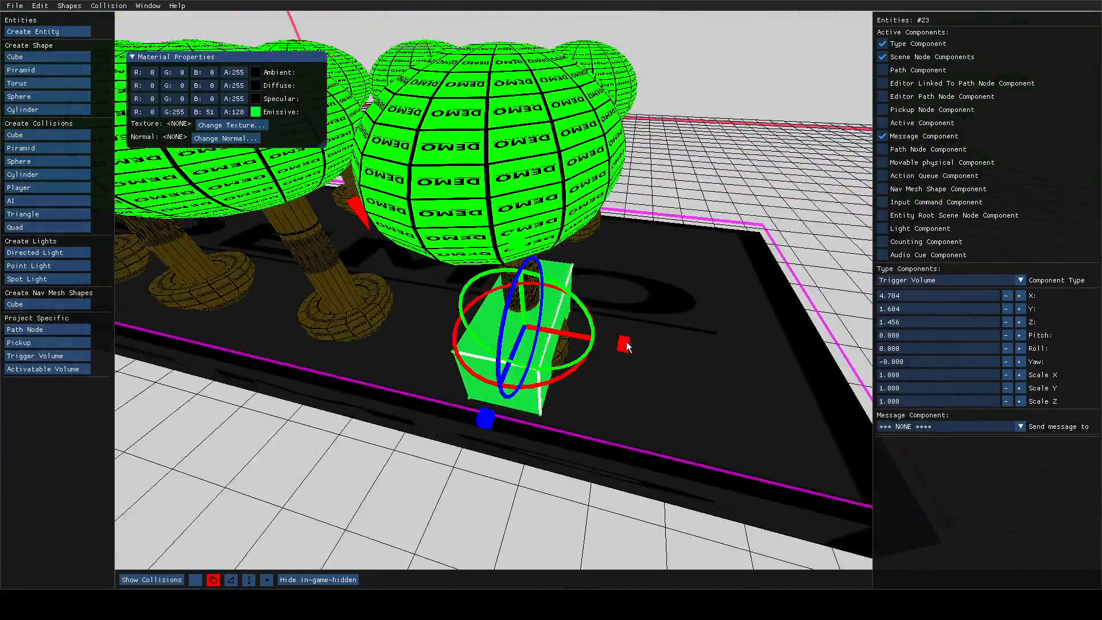
pyautogui.moveTo(626, 342); pyautogui.dragTo(686, 363)
pyautogui.press('s')
pyautogui.moveTo(686, 362); pyautogui.dragTo(552, 298, button='right')
pyautogui.press('w')
# Enable the Audio Cue Component on the canopy of the tree above the trigger volume
pyautogui.click(554, 303)
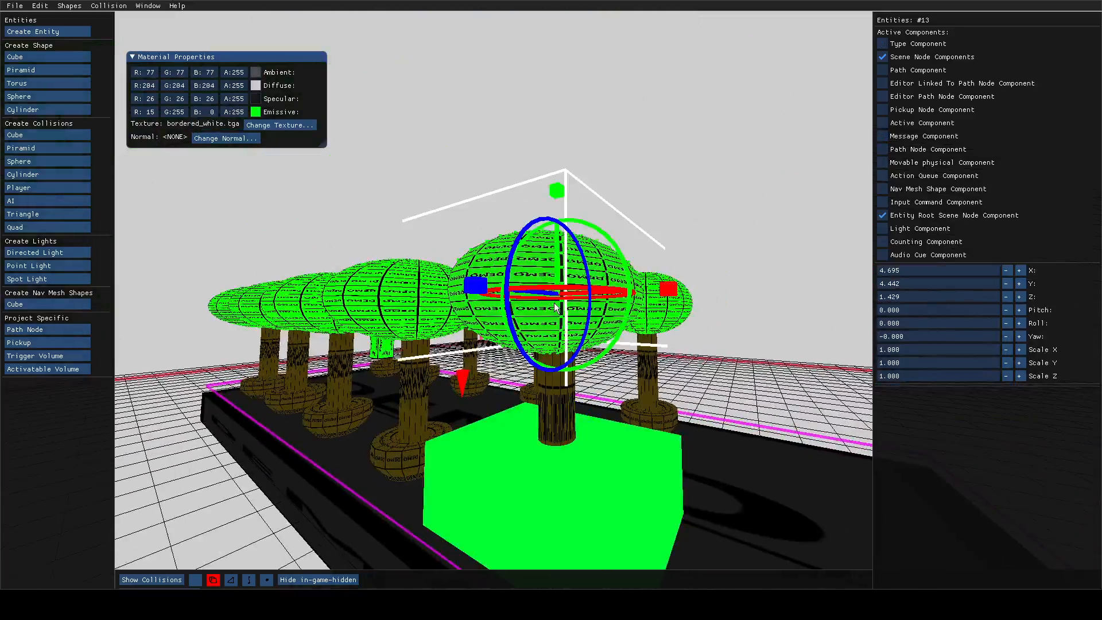
pyautogui.click(929, 257)
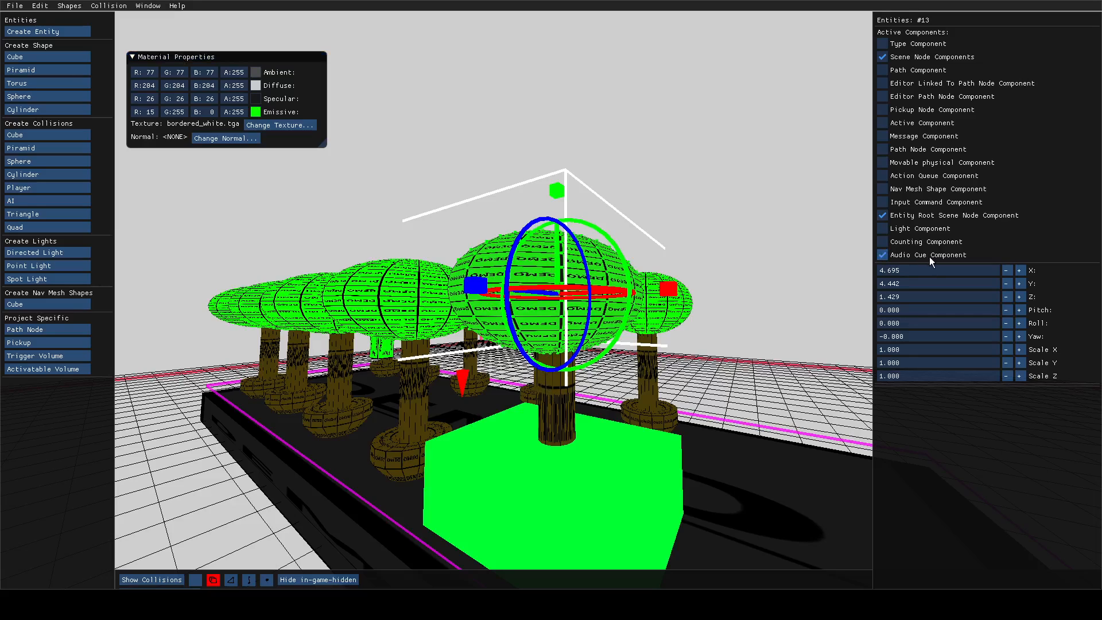
pyautogui.click(595, 490)
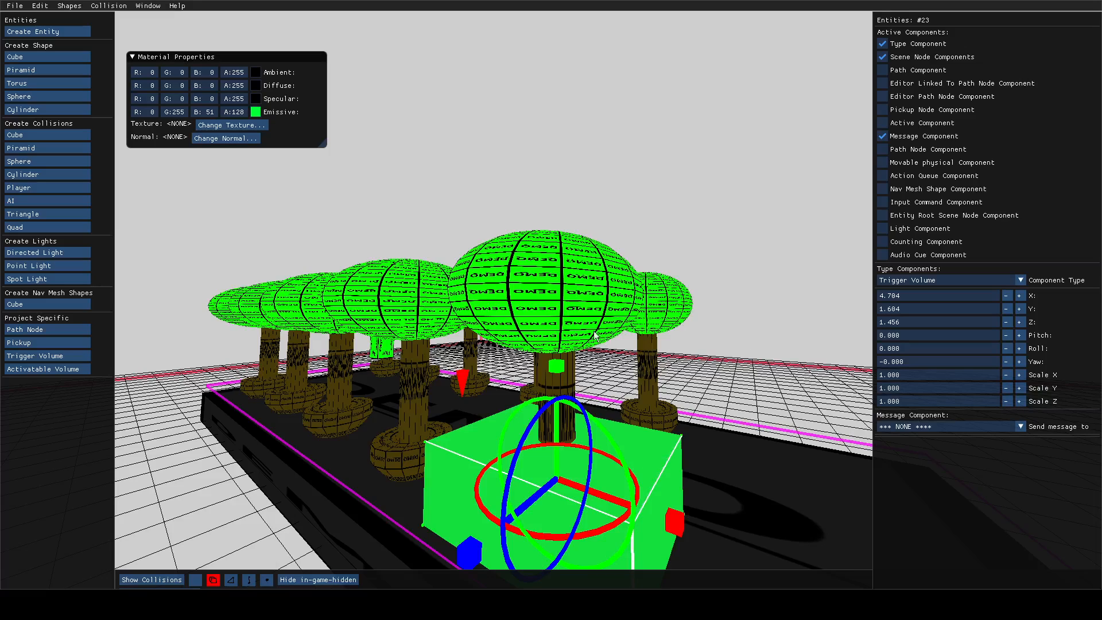
pyautogui.click(554, 289)
# Make the trigger volume send Entity ID #13 an audio cue message reading "This is a tree!" and adjust the message's duration
pyautogui.click(599, 526)
pyautogui.click(919, 428)
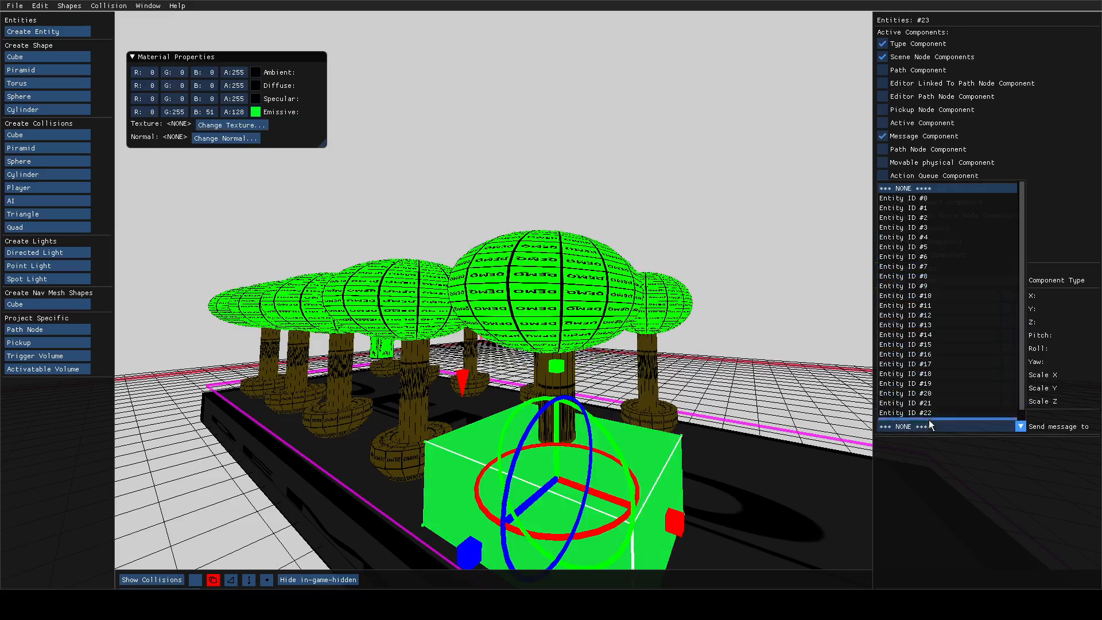
pyautogui.click(944, 325)
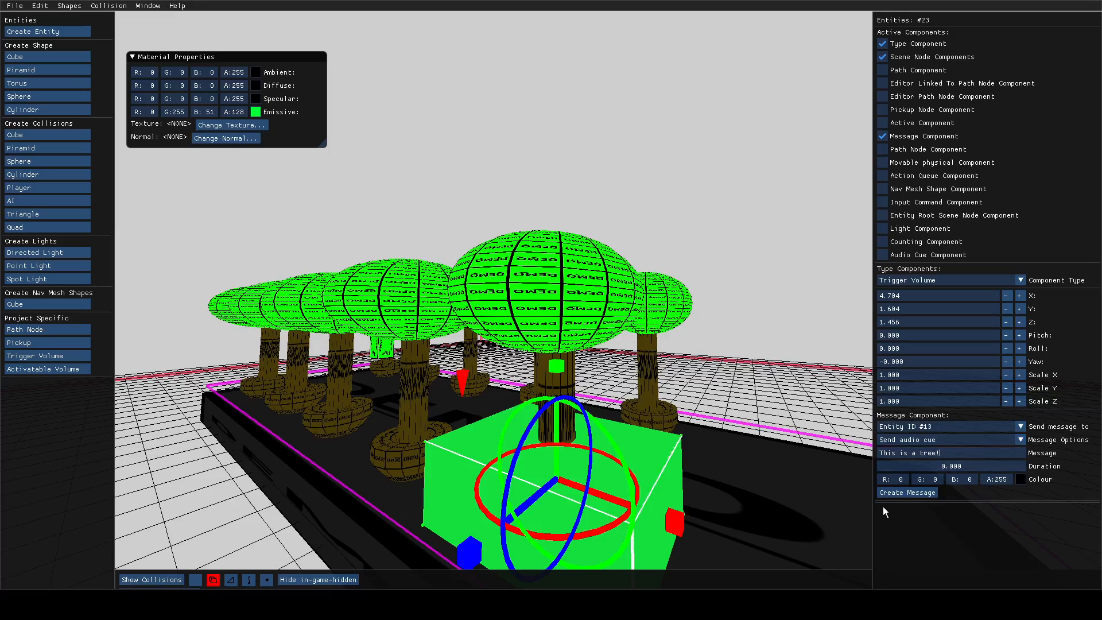
pyautogui.click(897, 493)
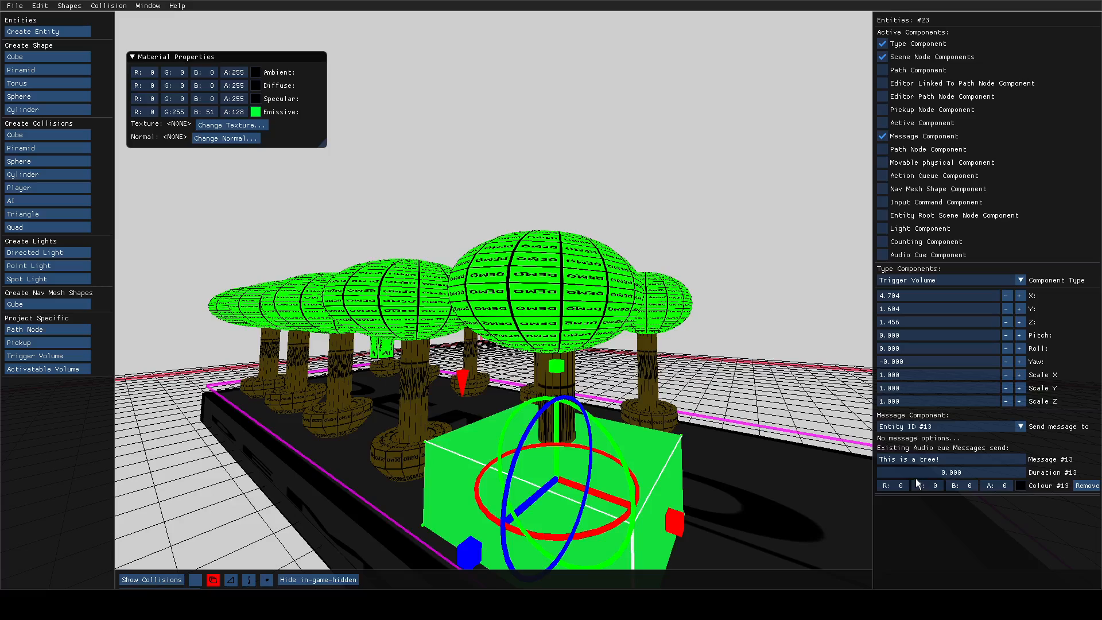
pyautogui.moveTo(913, 475)
pyautogui.mouseDown()
pyautogui.moveTo(932, 476)
pyautogui.moveTo(918, 477)
pyautogui.mouseUp()
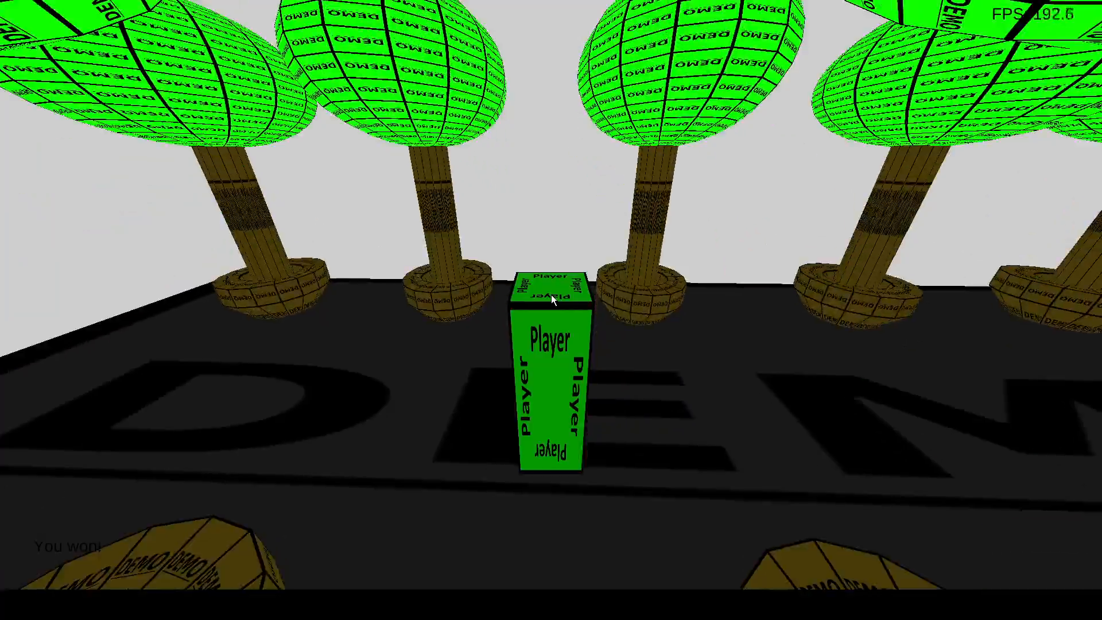
# Walk the player between the tree rows and into the trigger volume at the end tree to test the audio cue
pyautogui.press('w')
pyautogui.press('d')
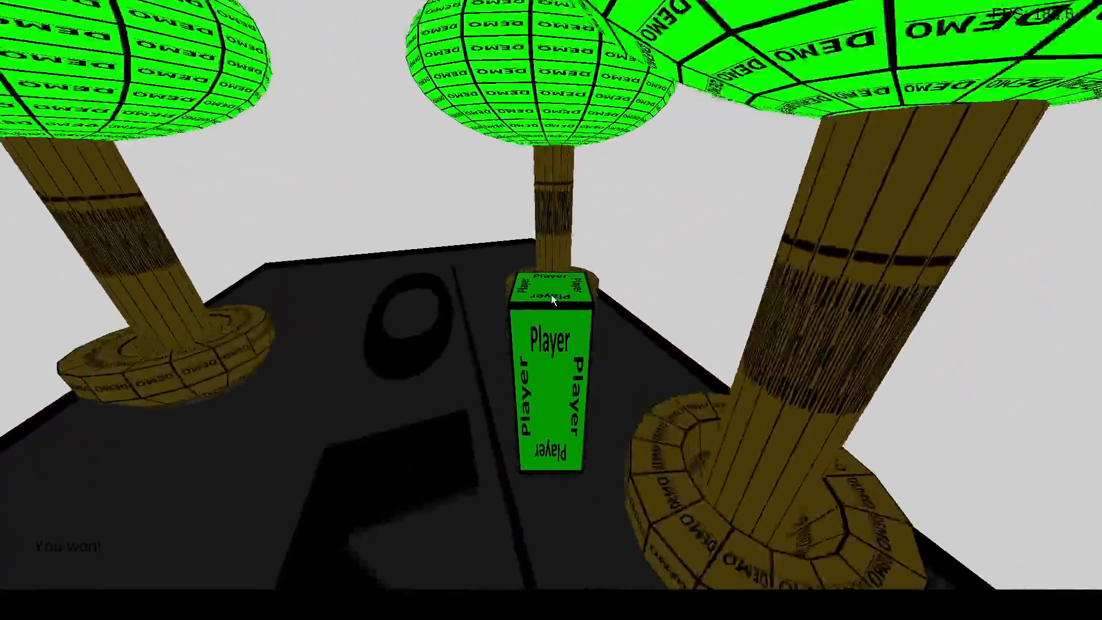
pyautogui.press('a')
pyautogui.press('d')
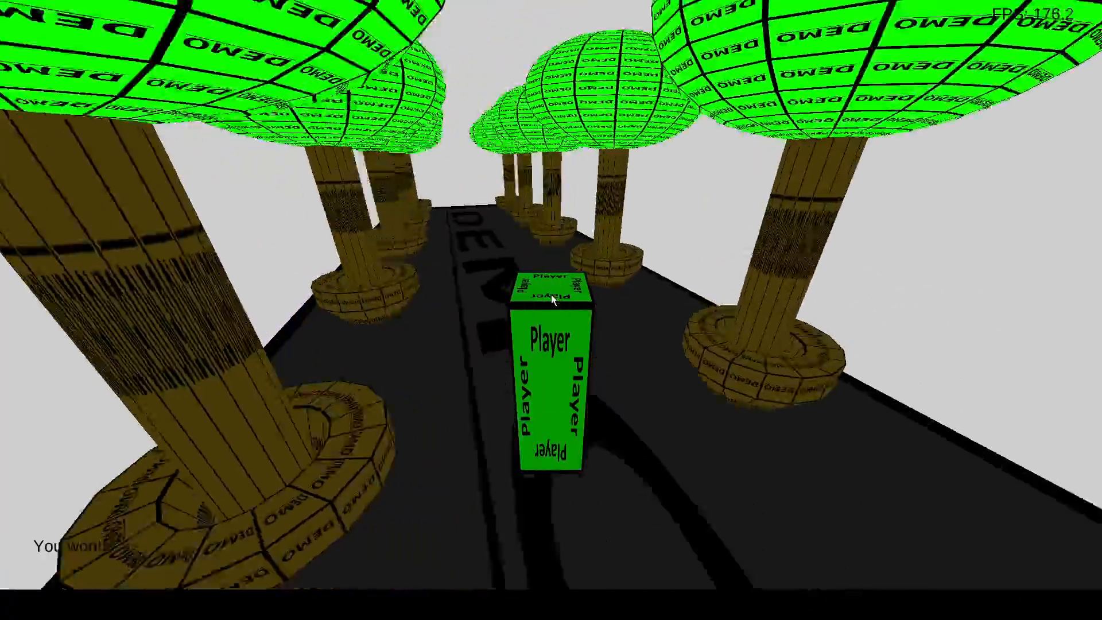
pyautogui.press('space')
pyautogui.press('a')
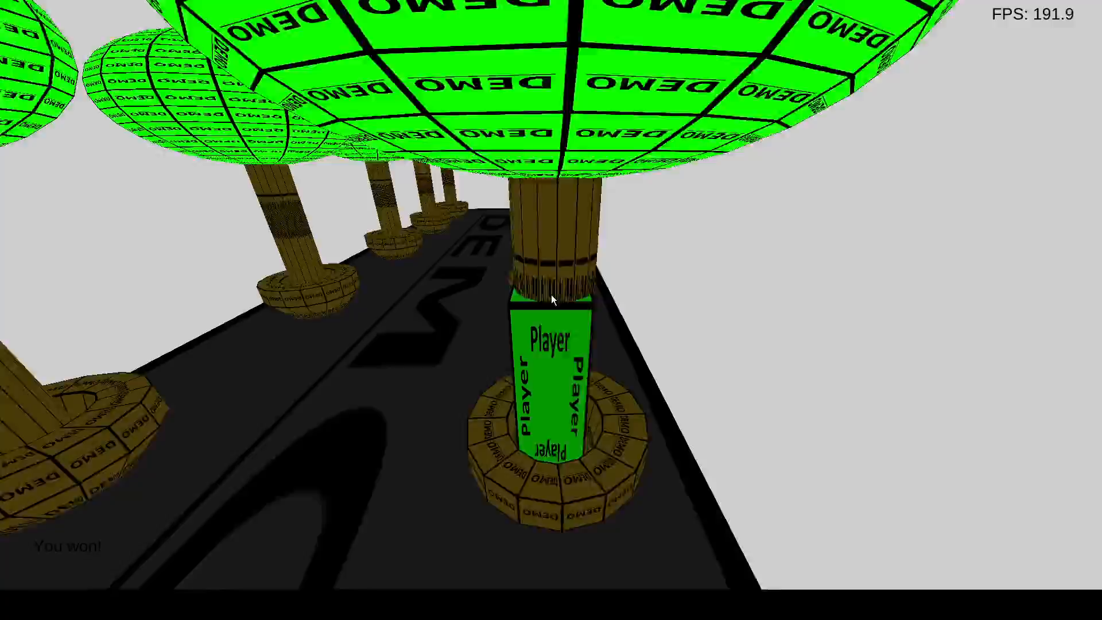
pyautogui.press('w')
pyautogui.press('w')
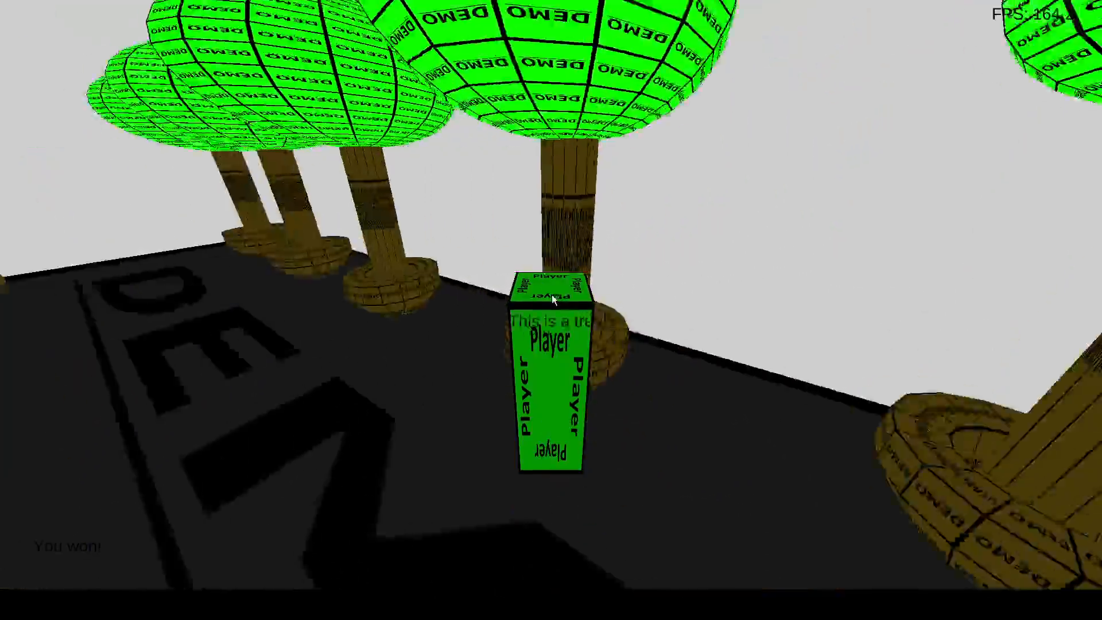
pyautogui.press('w')
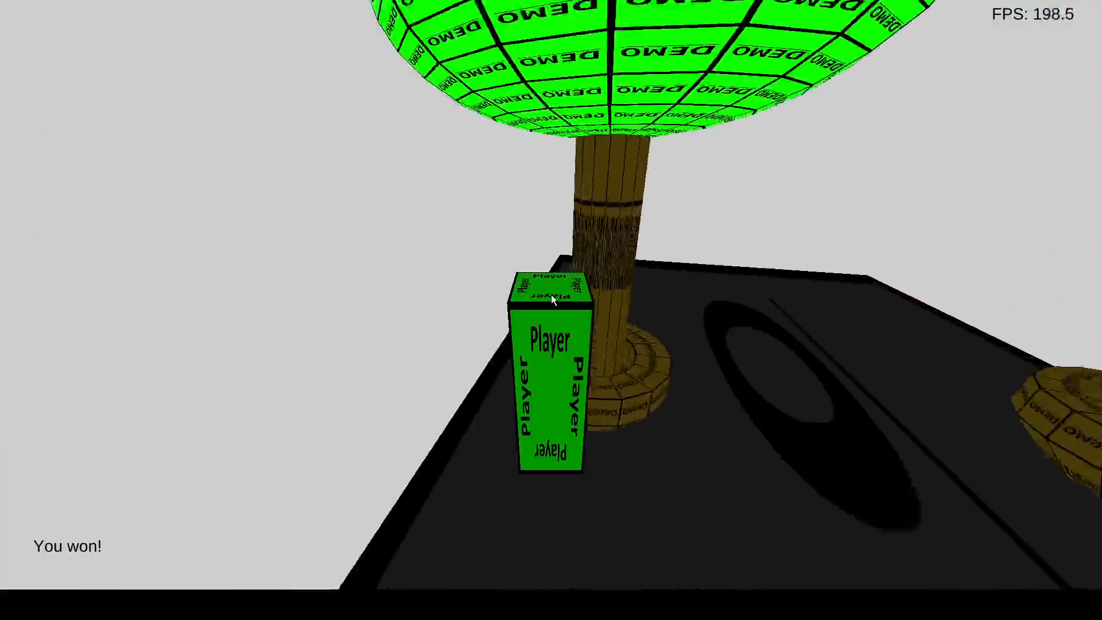
# Walk around the end trees to check where the cue text appears in the scene, and end the play-test
pyautogui.press('s')
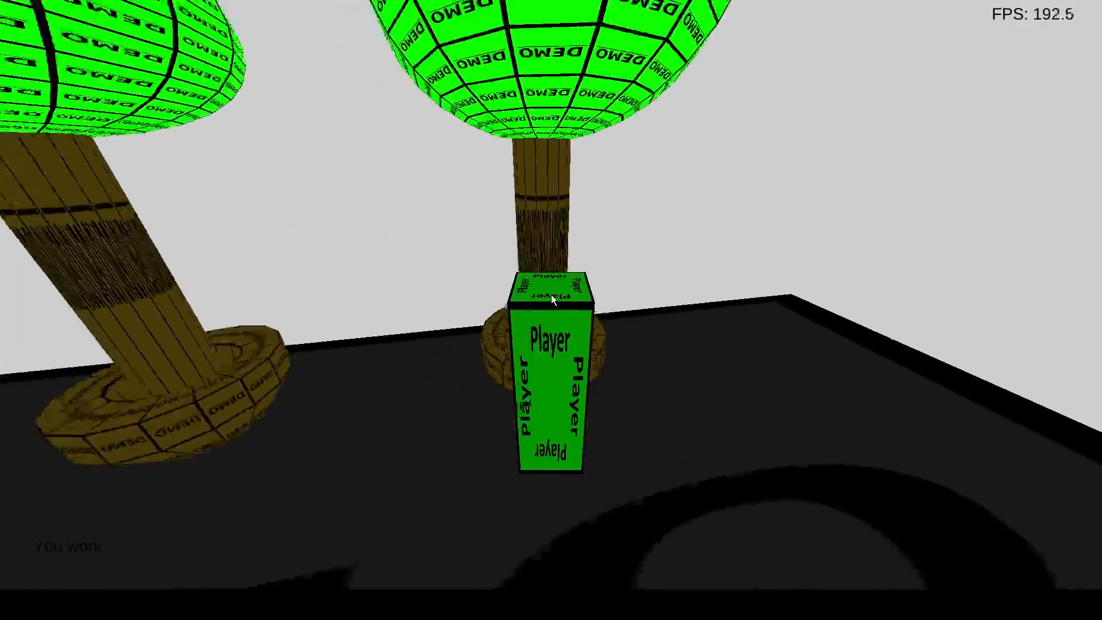
pyautogui.press('s')
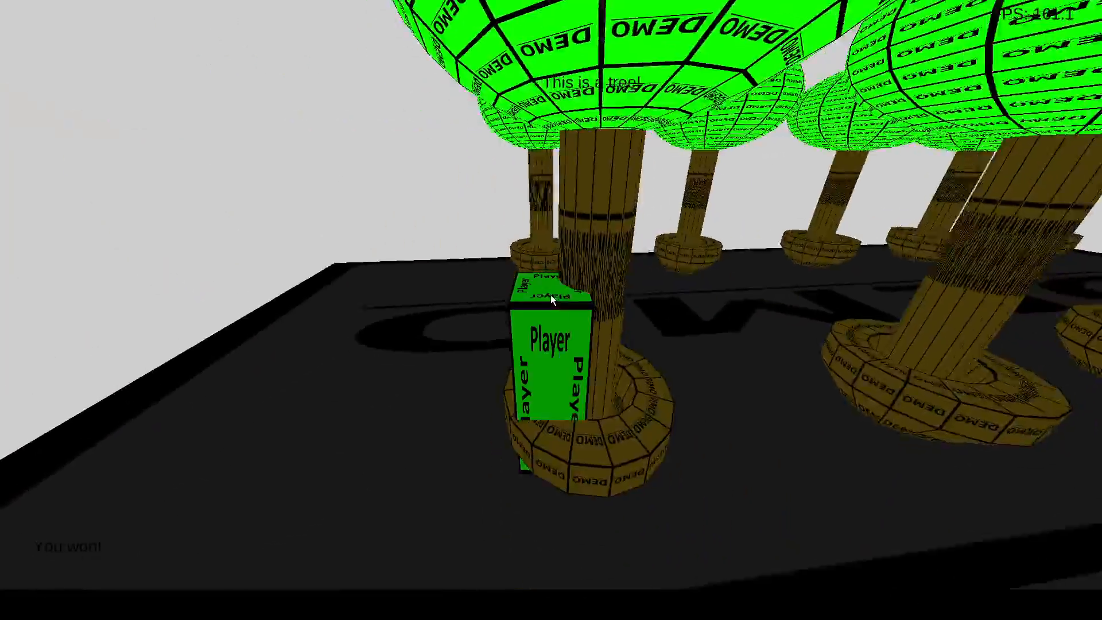
pyautogui.press('w')
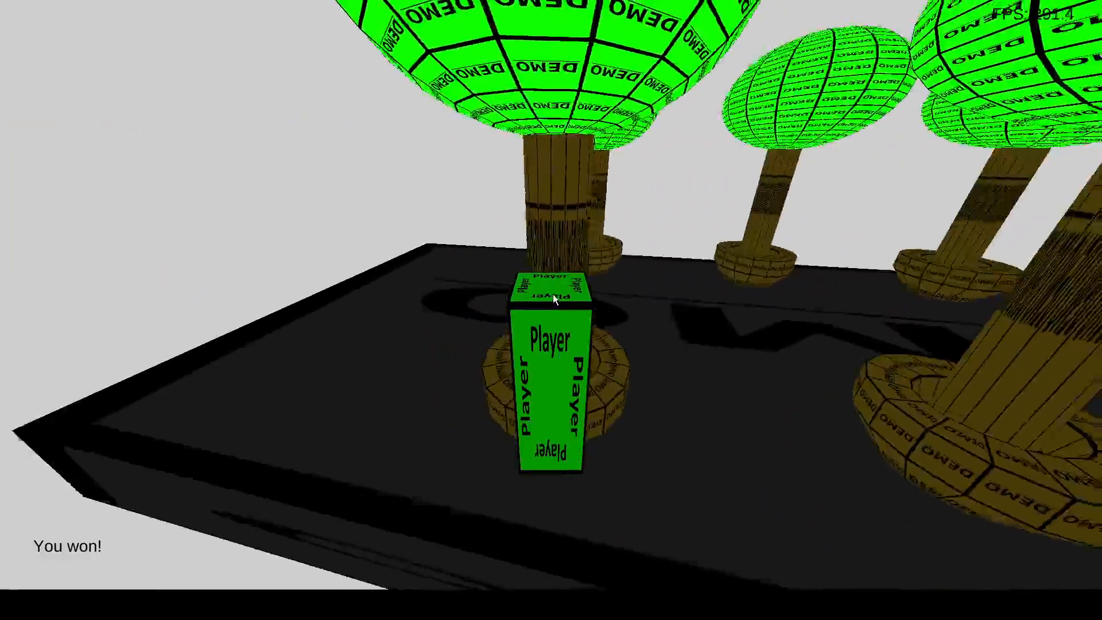
pyautogui.press('s')
pyautogui.press('d')
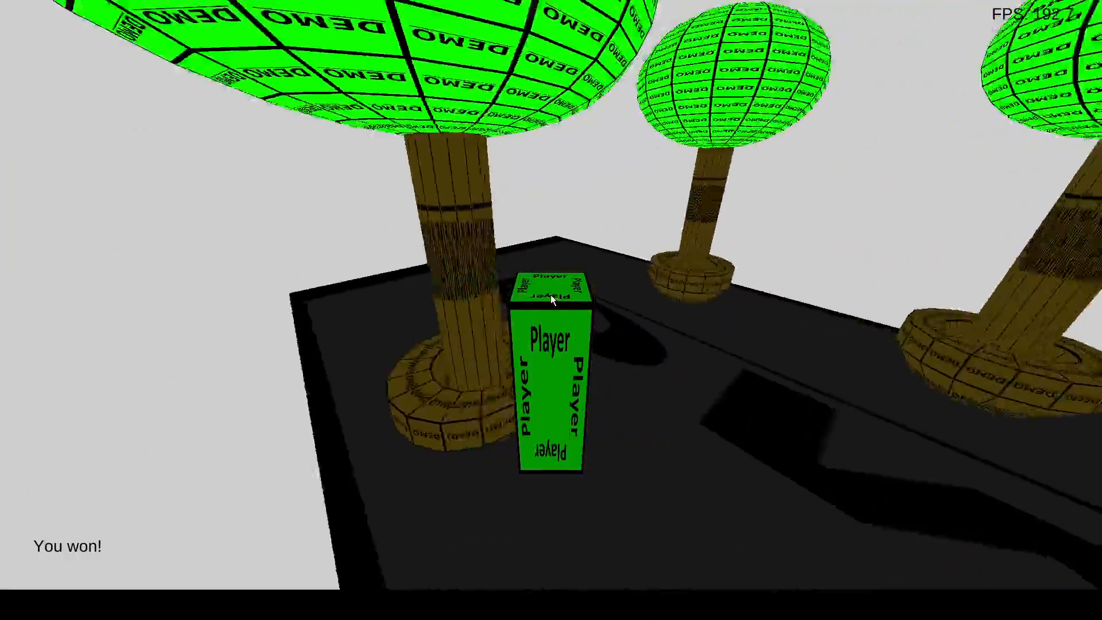
pyautogui.press('d')
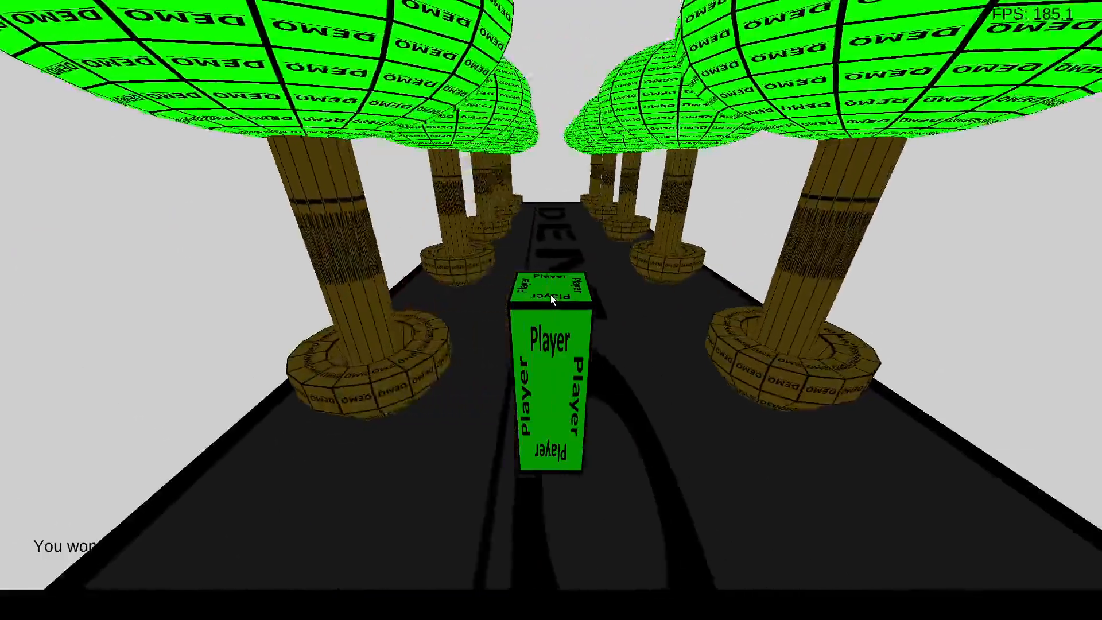
pyautogui.press('w')
pyautogui.press('s')
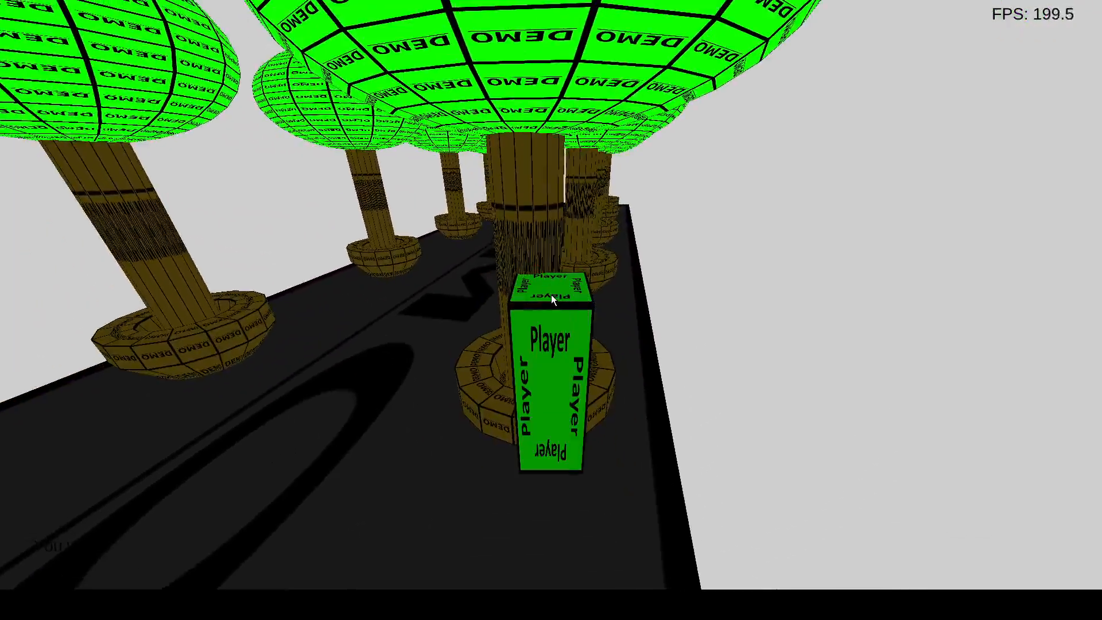
pyautogui.press('a')
pyautogui.press('Escape')
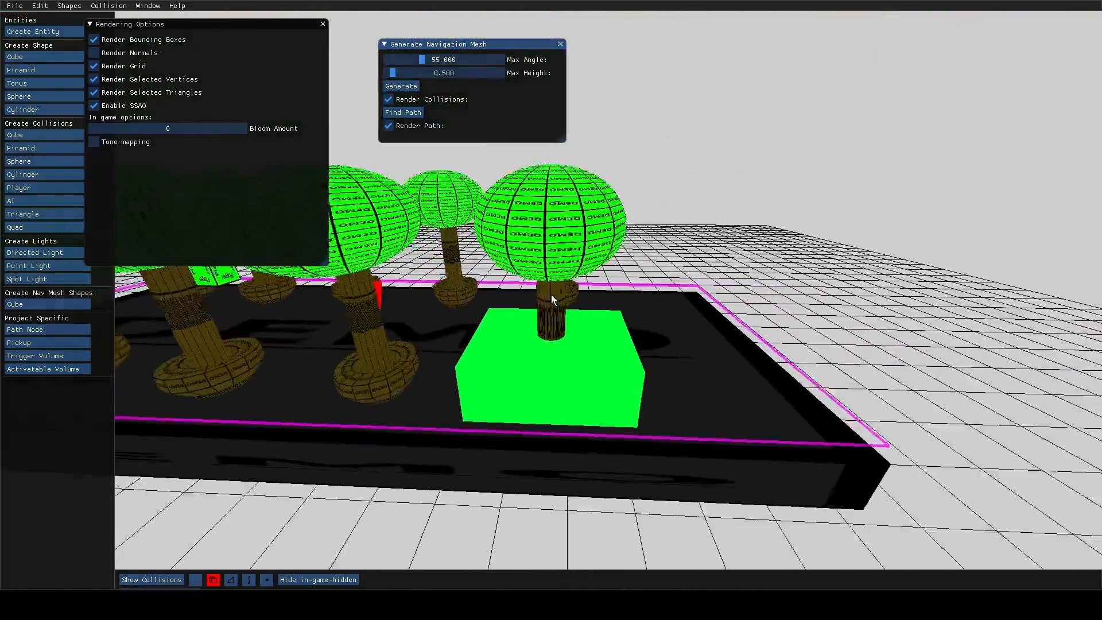
# Remove the trigger volume's existing audio cue message for Entity ID #13
pyautogui.click(554, 309)
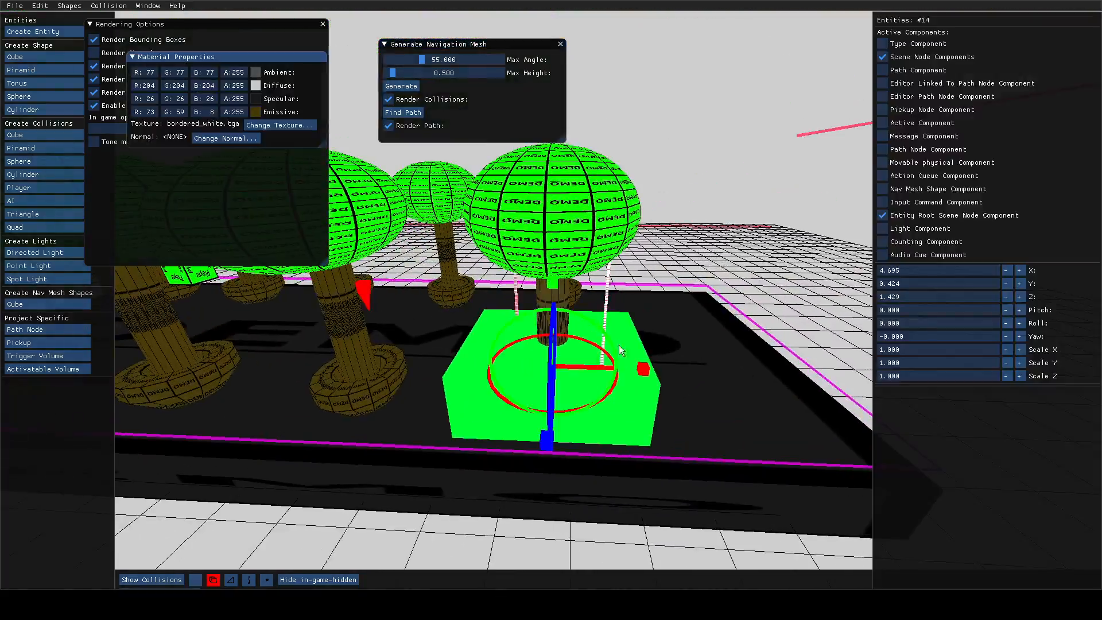
pyautogui.click(613, 385)
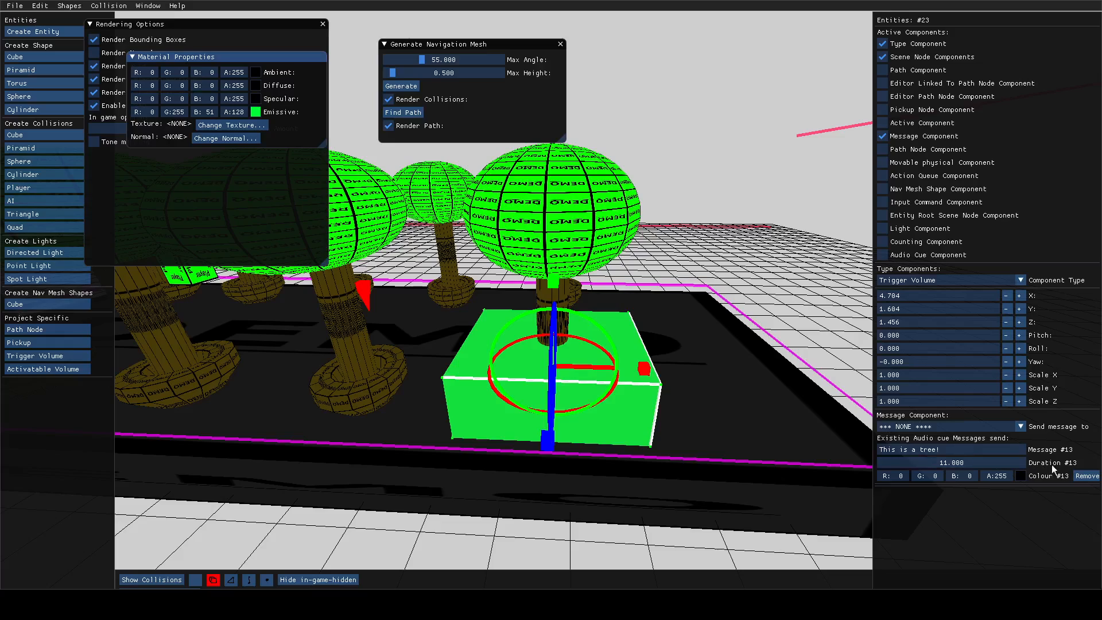
pyautogui.click(1094, 476)
# Try Entity ID #14 as the trigger volume's message target, and enable the Audio Cue Component on the end tree's trunk
pyautogui.click(978, 428)
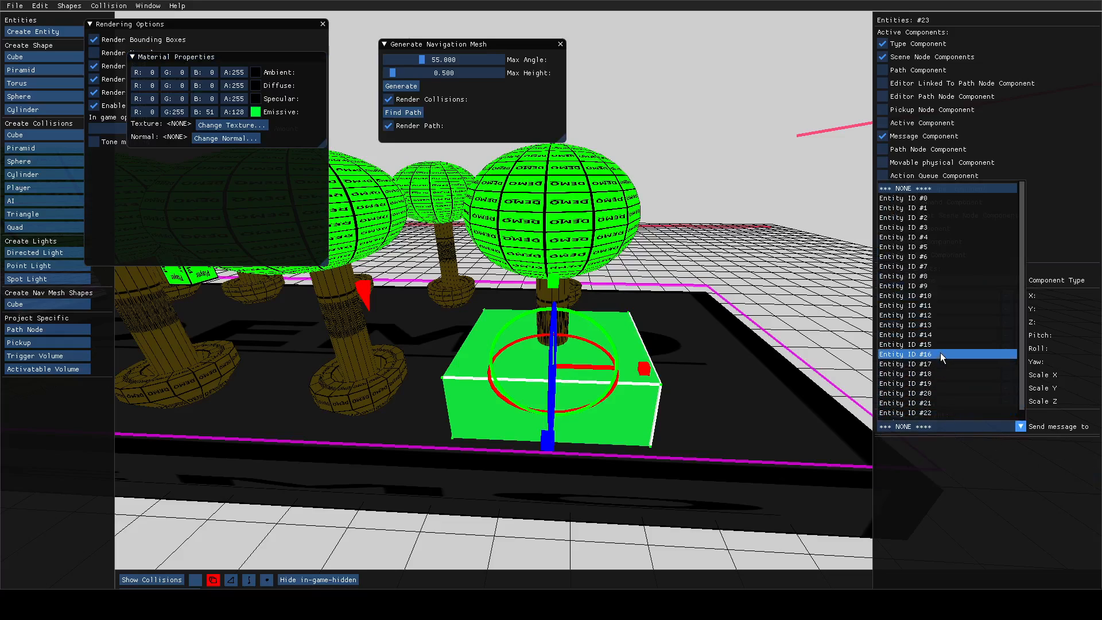
pyautogui.click(953, 334)
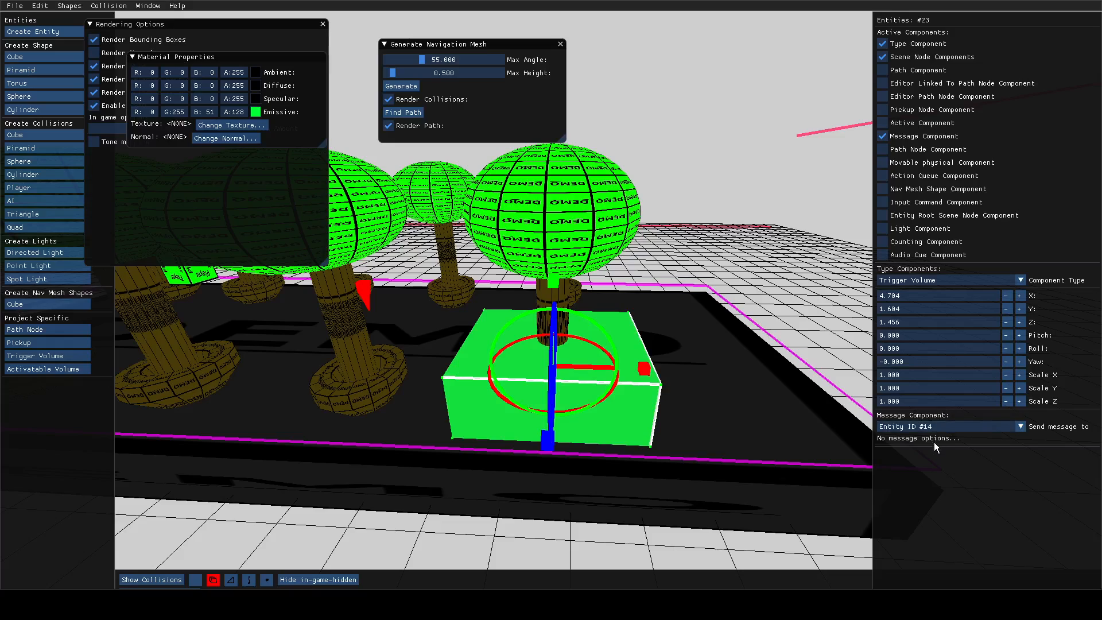
pyautogui.click(567, 310)
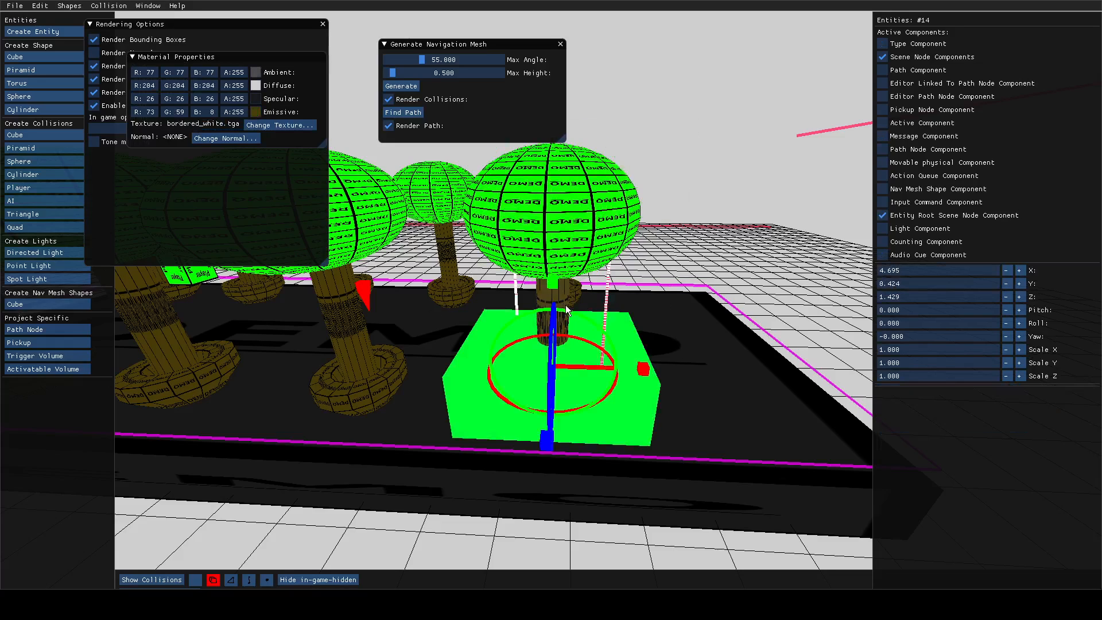
# Make the trigger volume send Entity ID #14 an audio cue message reading "This is a tree!" with a duration of 26
pyautogui.click(614, 418)
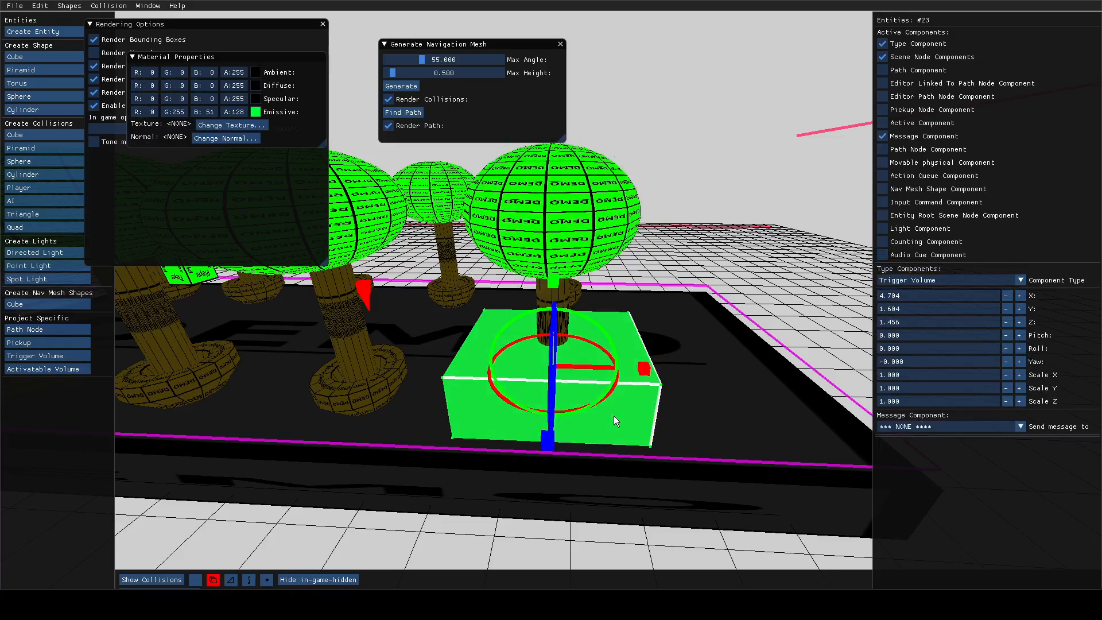
pyautogui.click(934, 426)
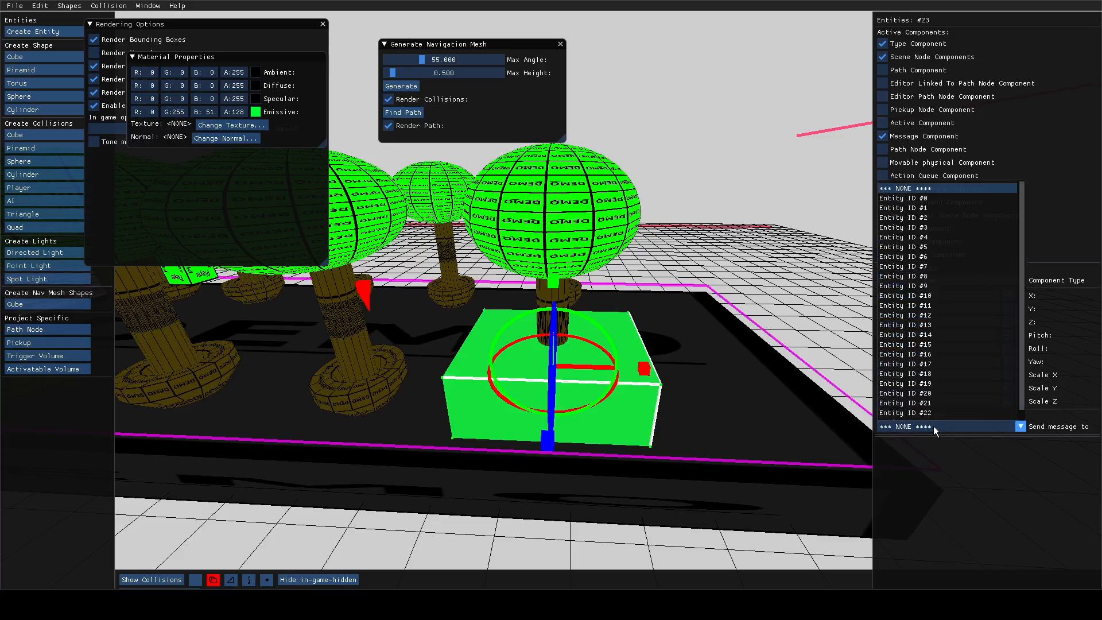
pyautogui.click(933, 335)
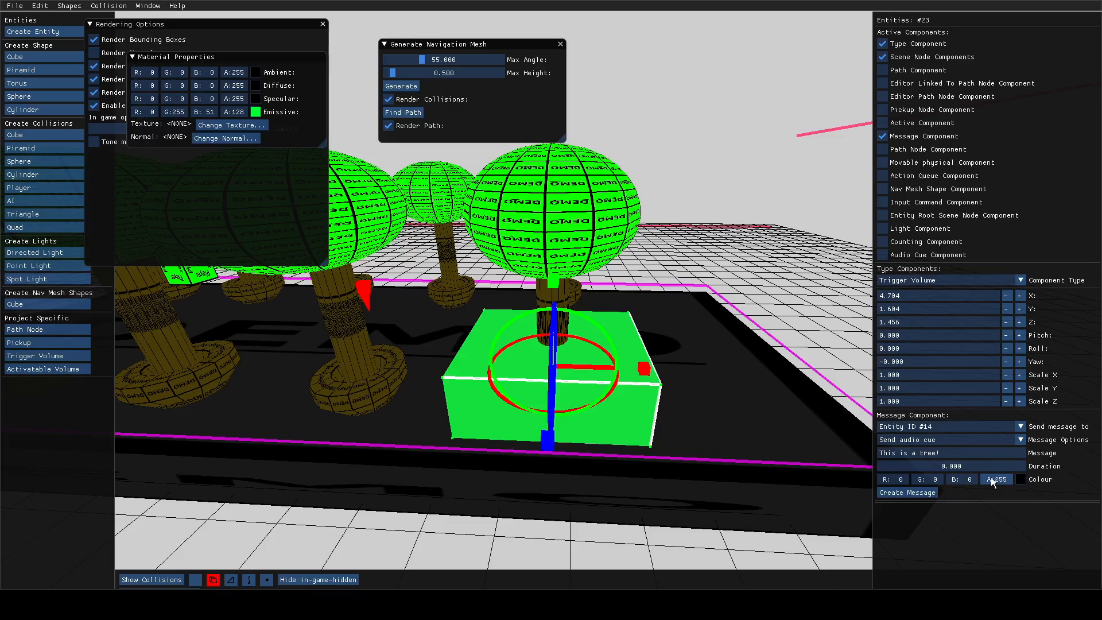
pyautogui.click(904, 493)
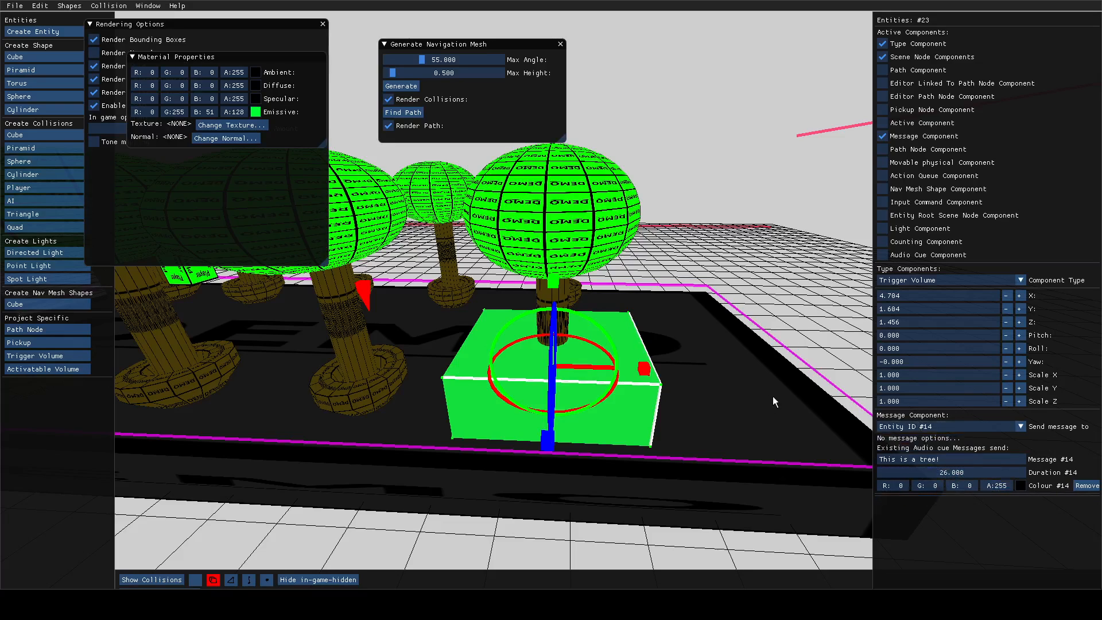
# Start a new play-test and walk the player through the trigger volume and around the end trees to test the cue
pyautogui.press('F5')
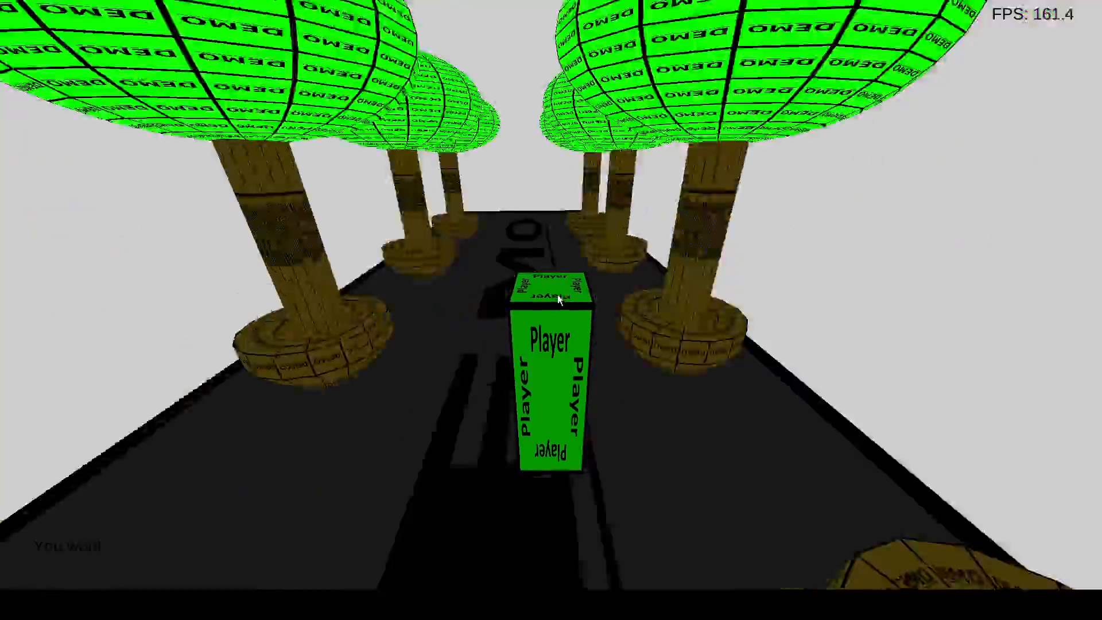
pyautogui.press('w')
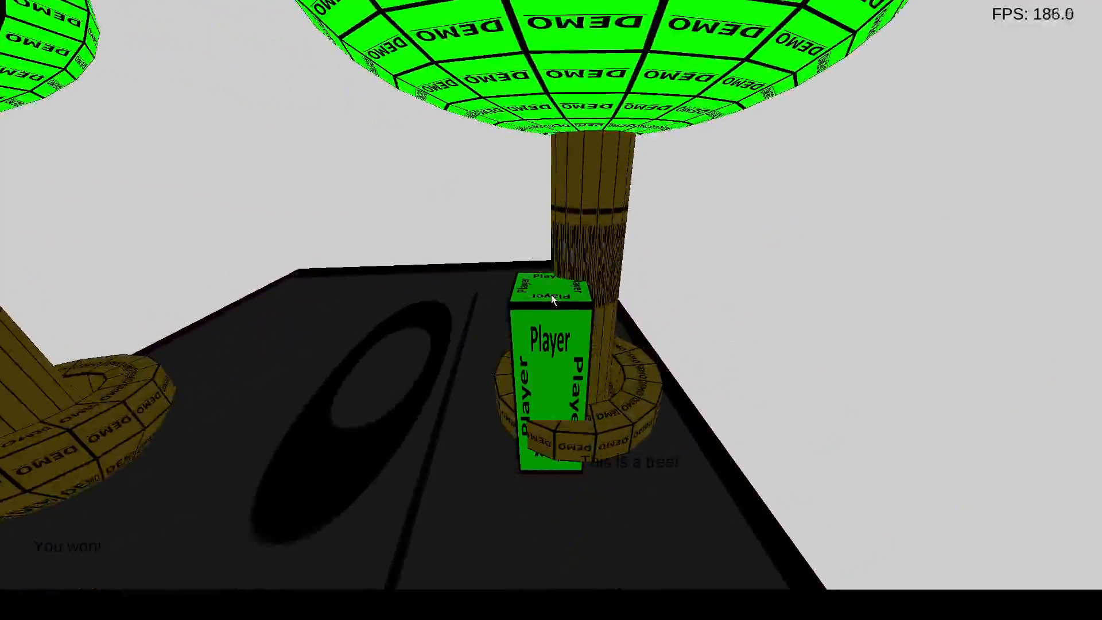
pyautogui.press('w')
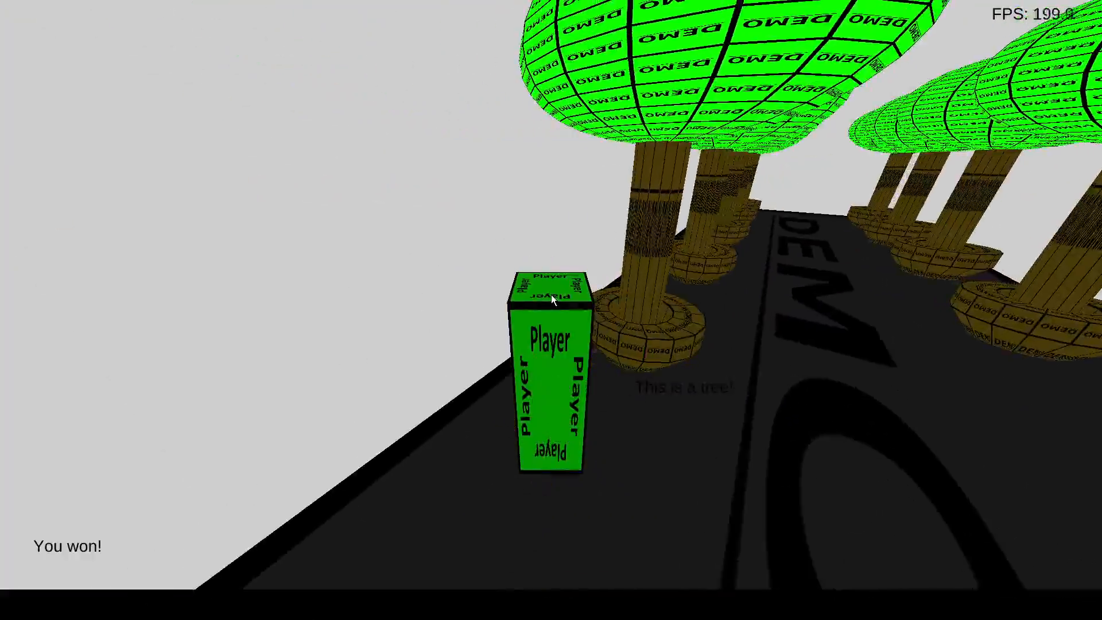
pyautogui.press('w')
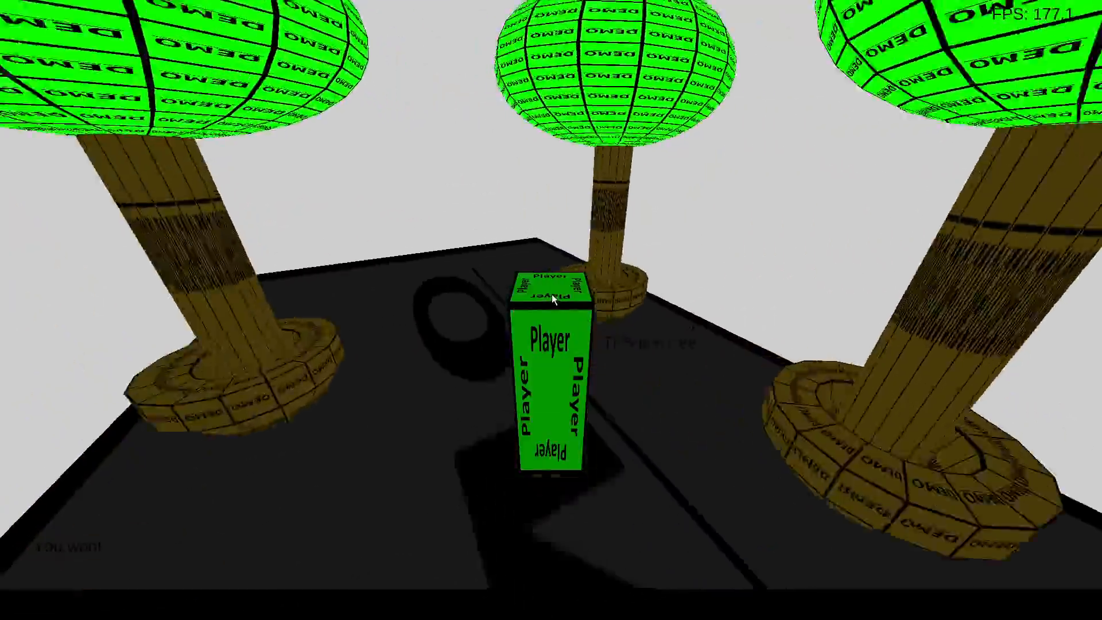
pyautogui.press('w')
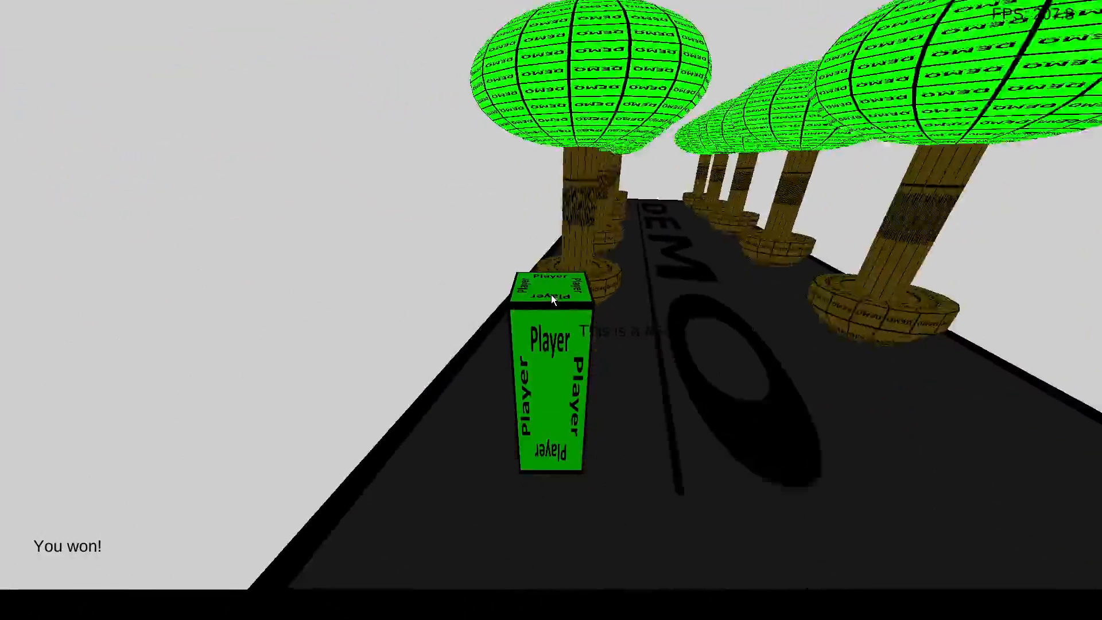
pyautogui.press('w')
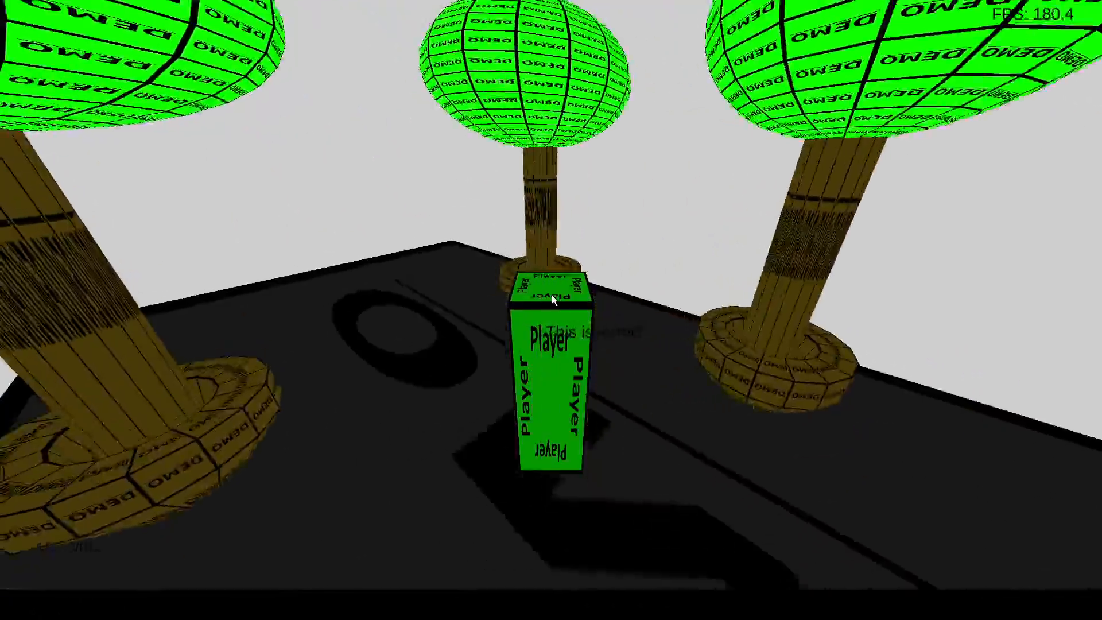
pyautogui.press('w')
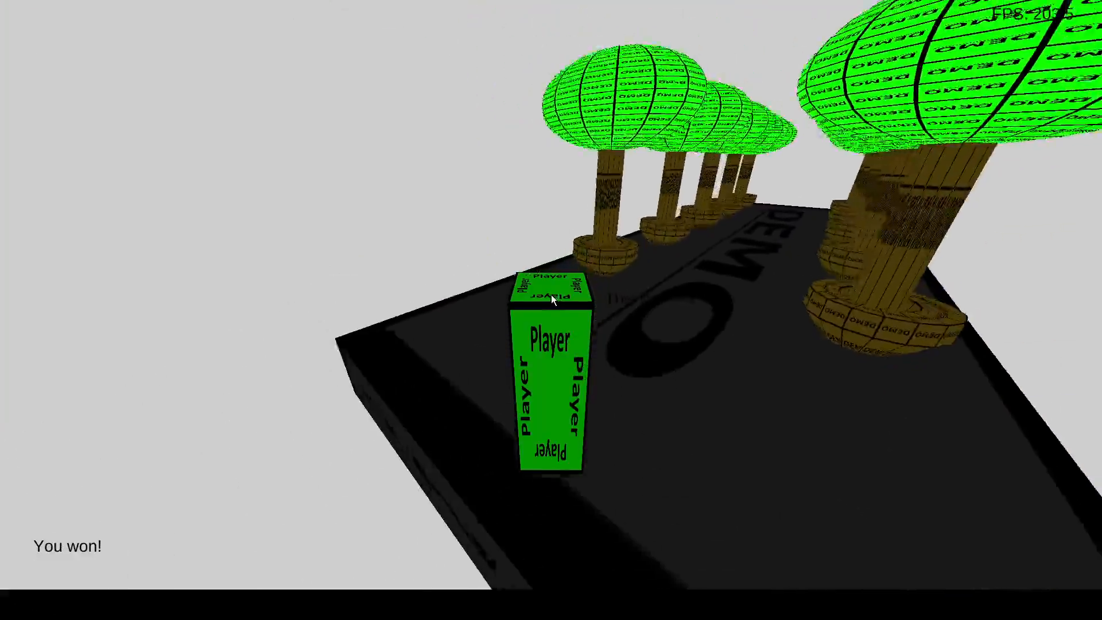
pyautogui.press('w')
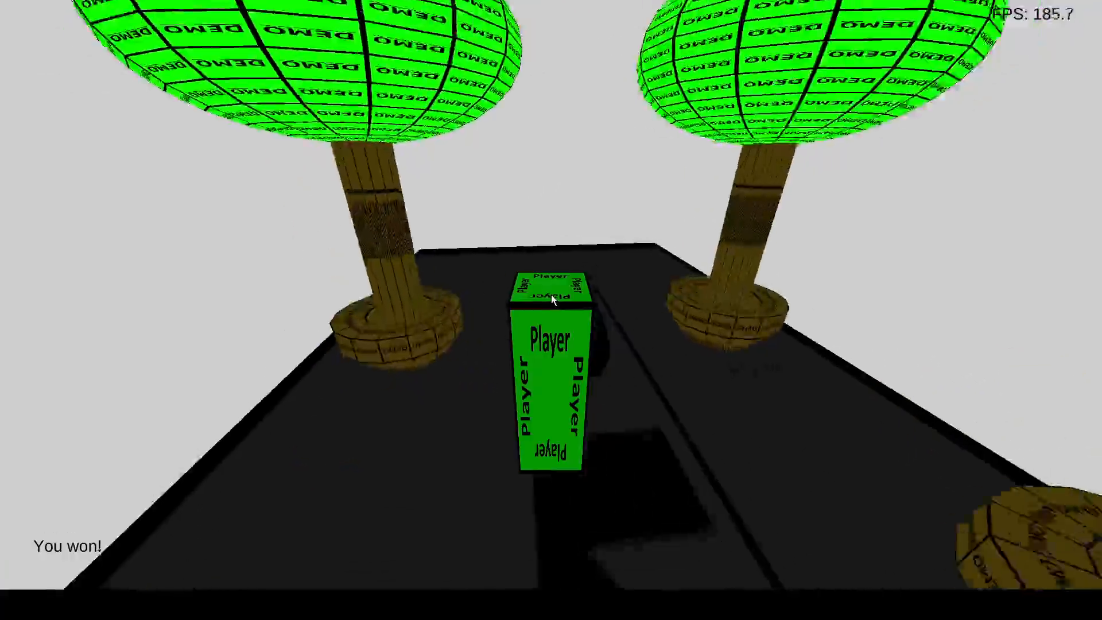
# Walk the player back and forth between the tree rows to check the cue text's placement from different distances
pyautogui.press('s')
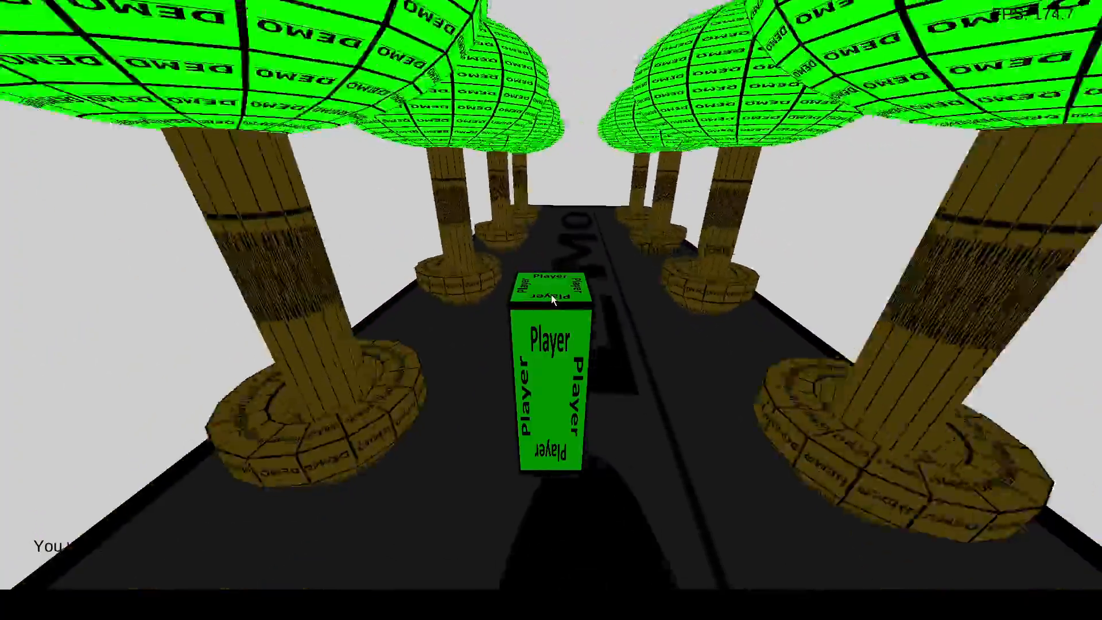
pyautogui.press('s')
pyautogui.press('a')
pyautogui.press('w')
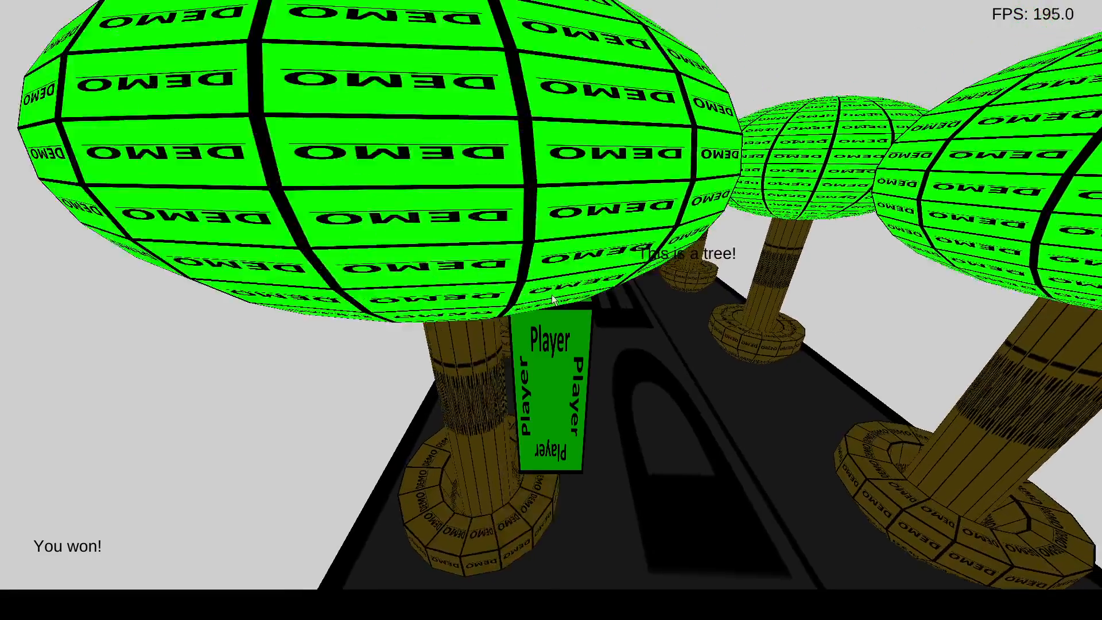
pyautogui.press('d')
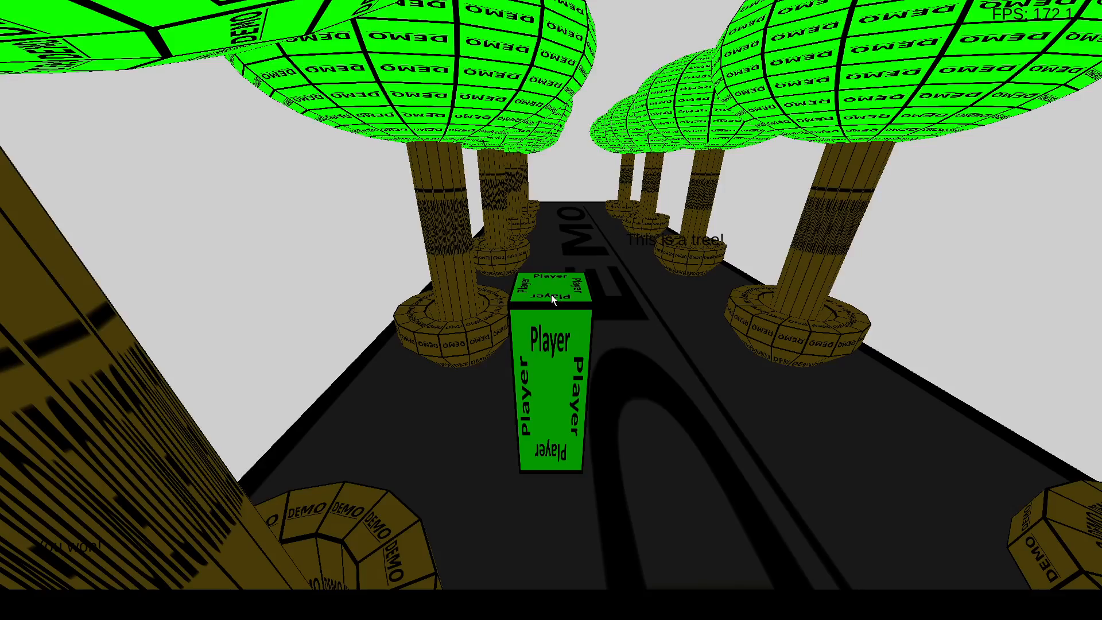
pyautogui.press('d')
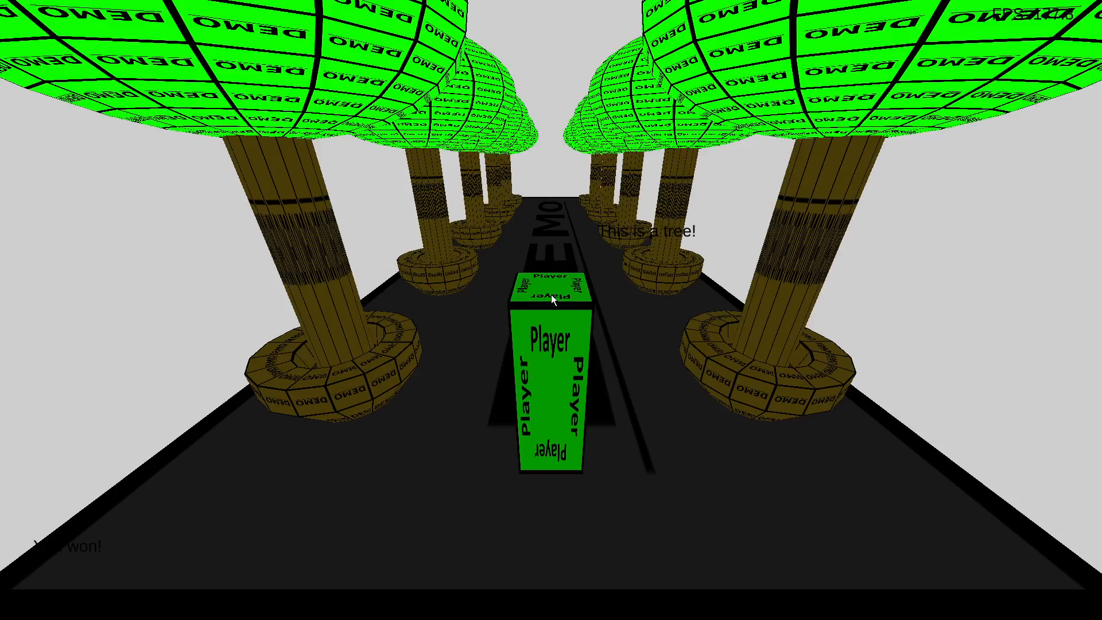
pyautogui.press('w')
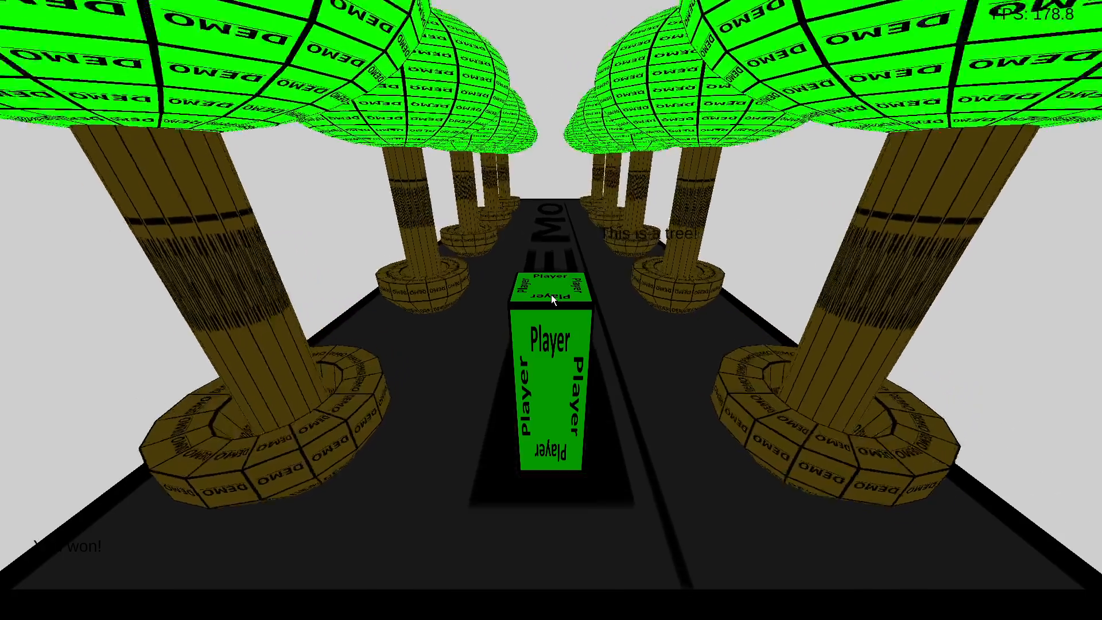
pyautogui.press('a')
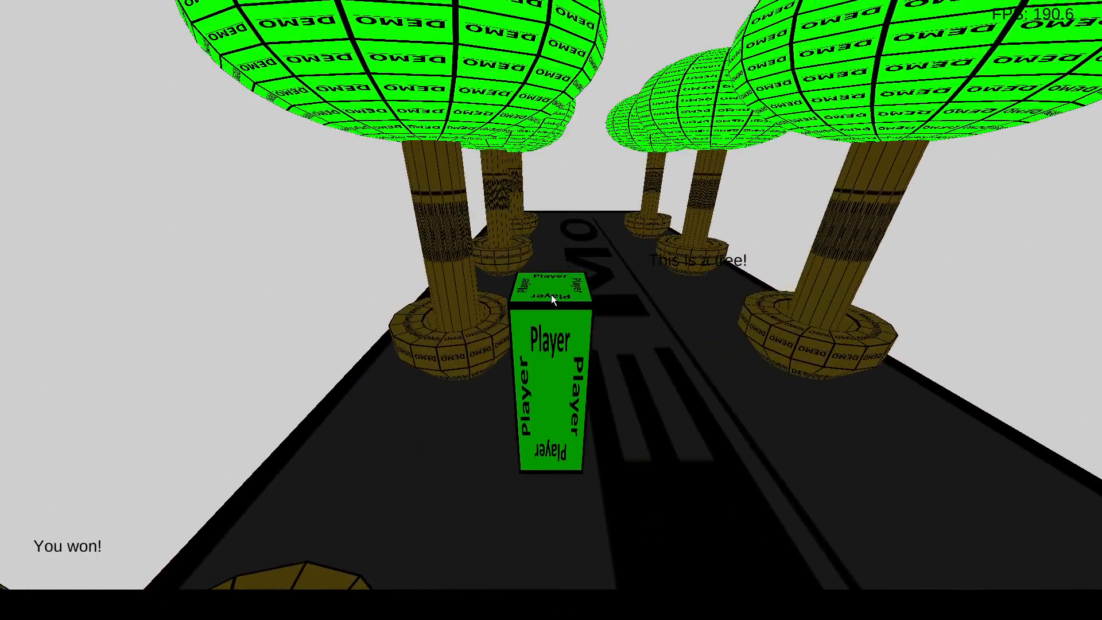
# Move the player away from the end tree for a final look at the cue text, and end the play-test
pyautogui.press('a')
pyautogui.press('s')
pyautogui.press('d')
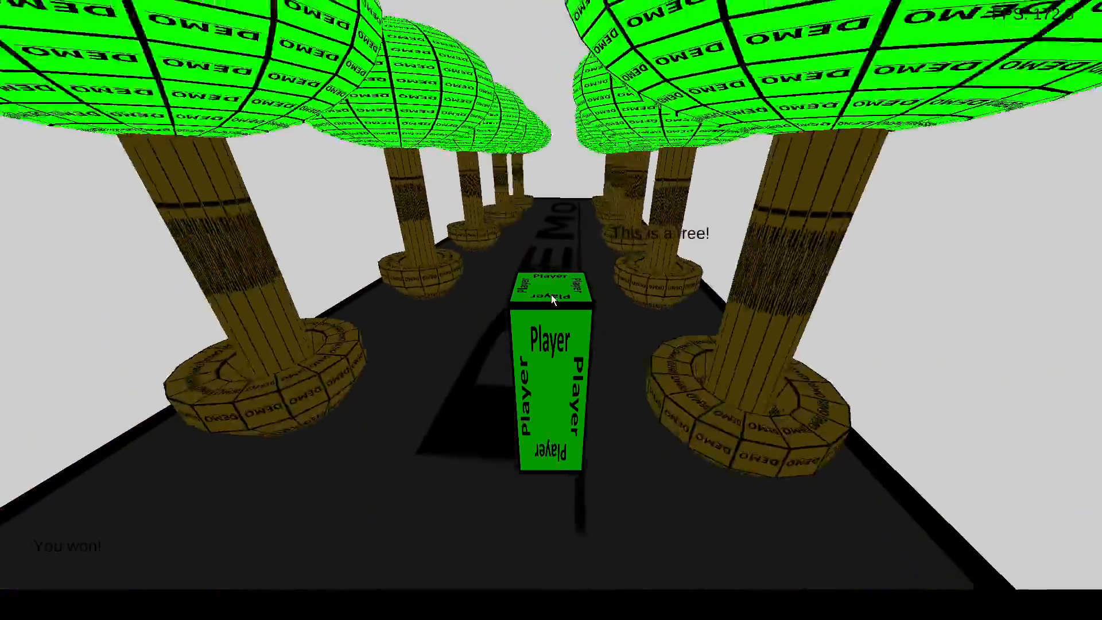
pyautogui.press('Escape')
# Close the Generate Navigation Mesh and Rendering Options windows to clear the level view
pyautogui.press('s')
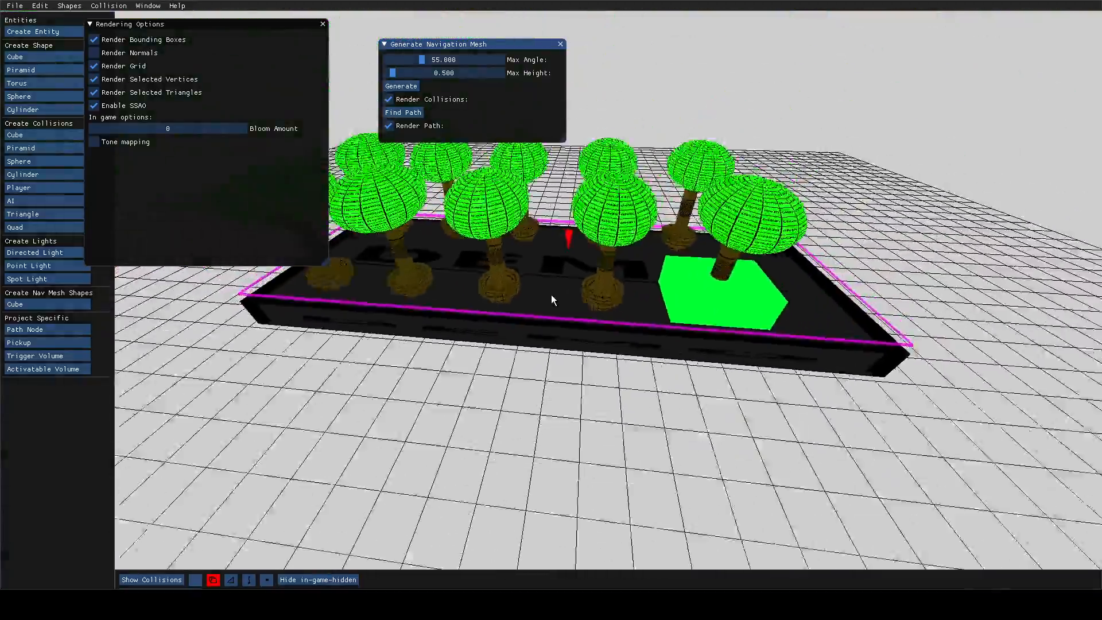
pyautogui.press('a')
pyautogui.moveTo(551, 300); pyautogui.dragTo(585, 230, button='right')
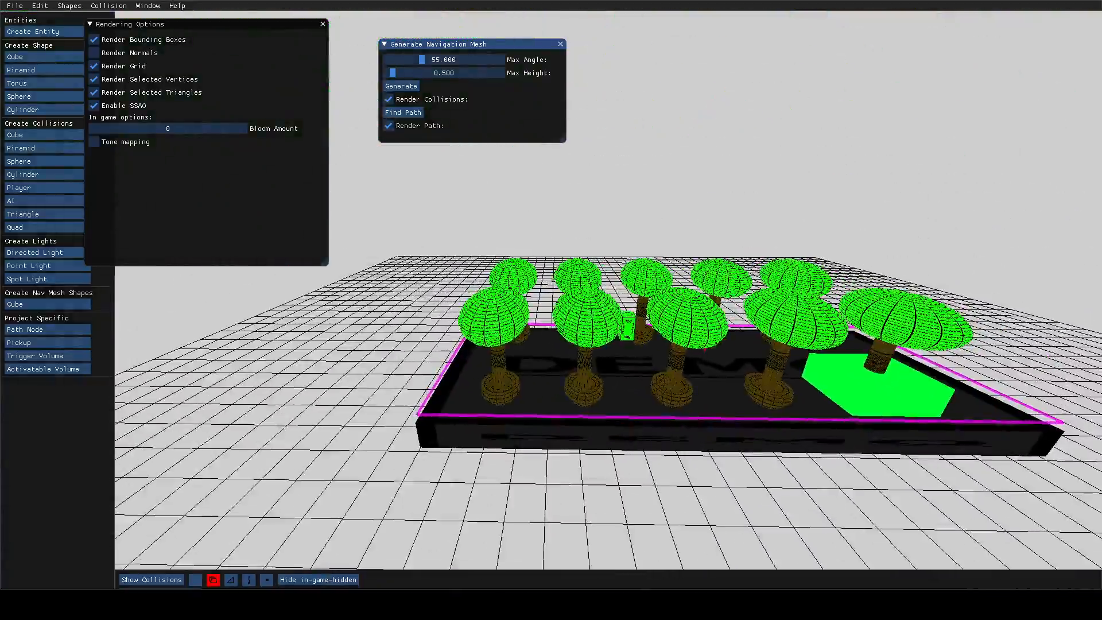
pyautogui.click(561, 45)
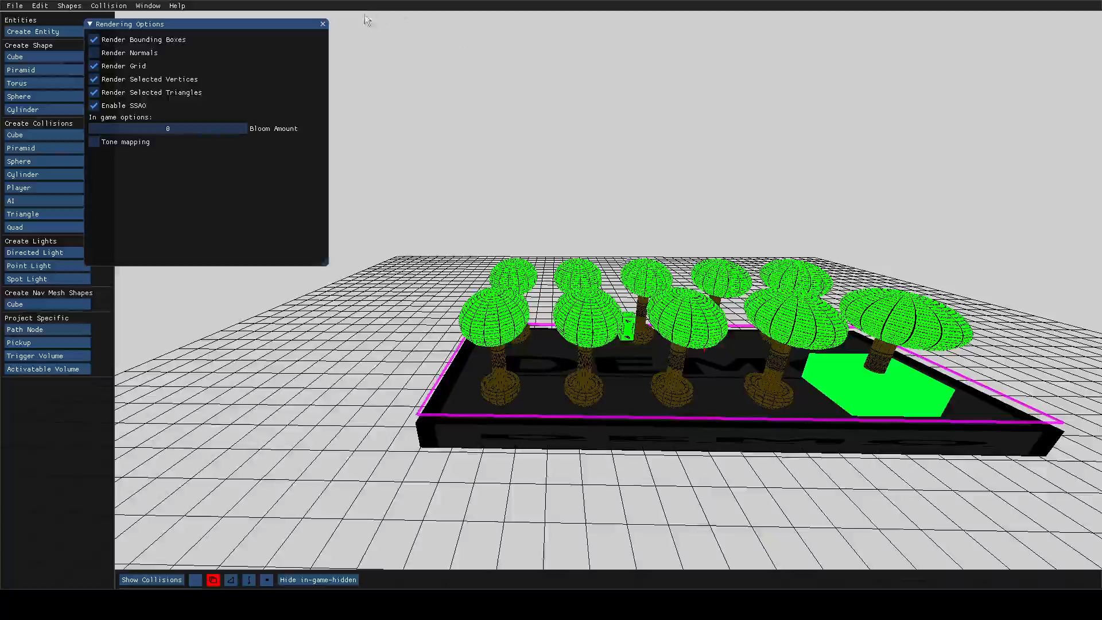
pyautogui.click(324, 24)
# Select the trigger volume around the end tree and examine its placement in the level from several sides
pyautogui.press('w')
pyautogui.moveTo(551, 301); pyautogui.dragTo(500, 356, button='right')
pyautogui.click(540, 234)
pyautogui.press('s')
pyautogui.moveTo(540, 235); pyautogui.dragTo(531, 183, button='right')
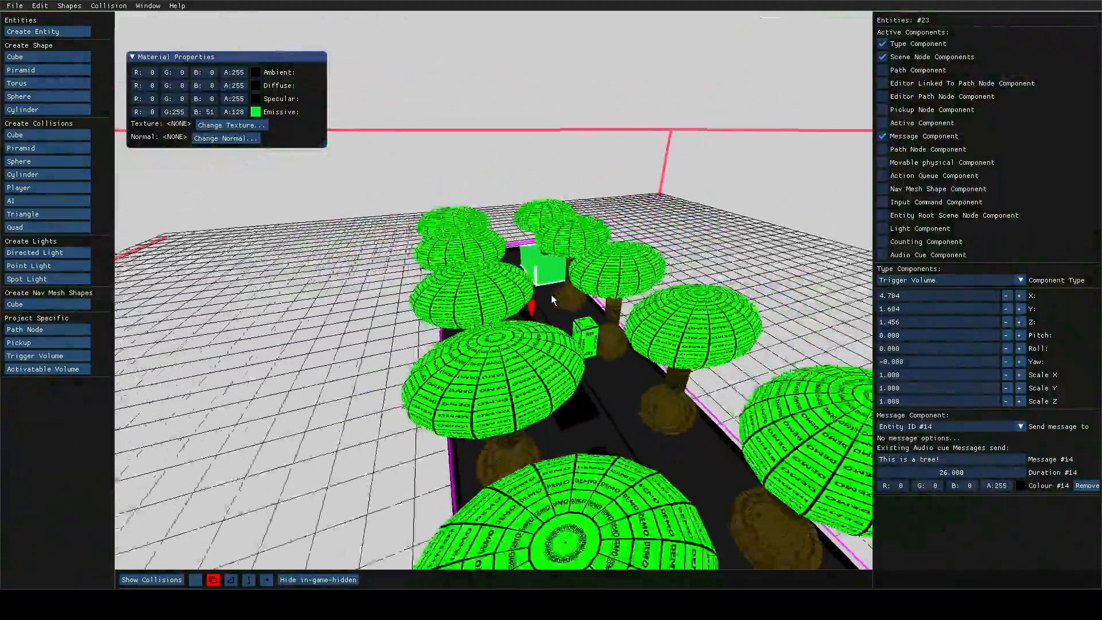
pyautogui.moveTo(552, 300); pyautogui.dragTo(505, 235, button='right')
pyautogui.press('d')
pyautogui.press('w')
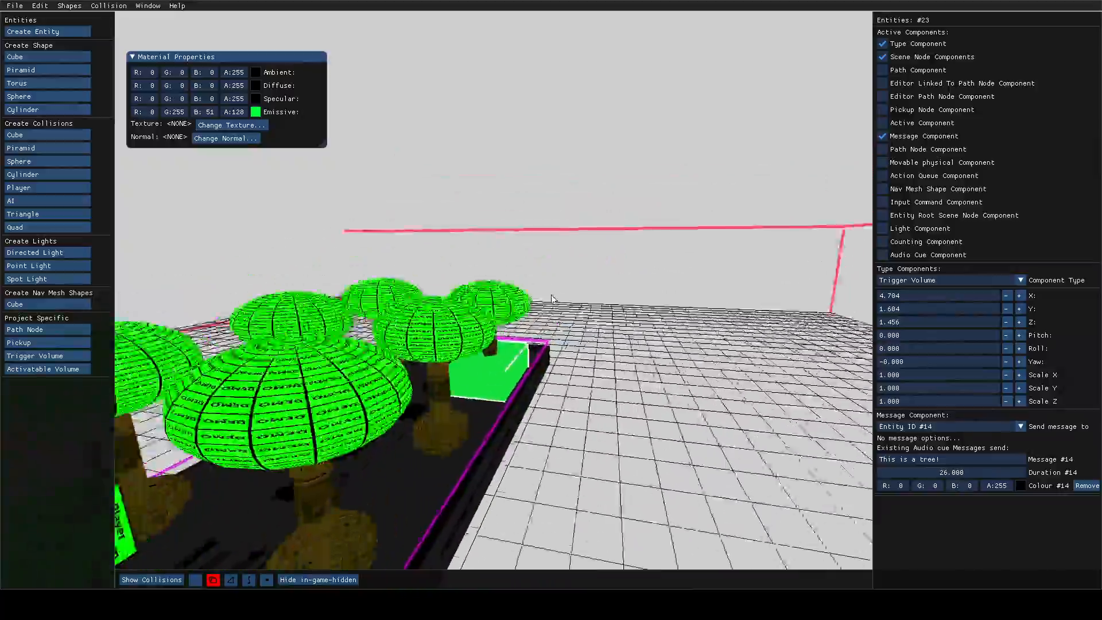
pyautogui.press('d')
pyautogui.moveTo(553, 300); pyautogui.dragTo(525, 300, button='right')
pyautogui.press('s')
pyautogui.press('d')
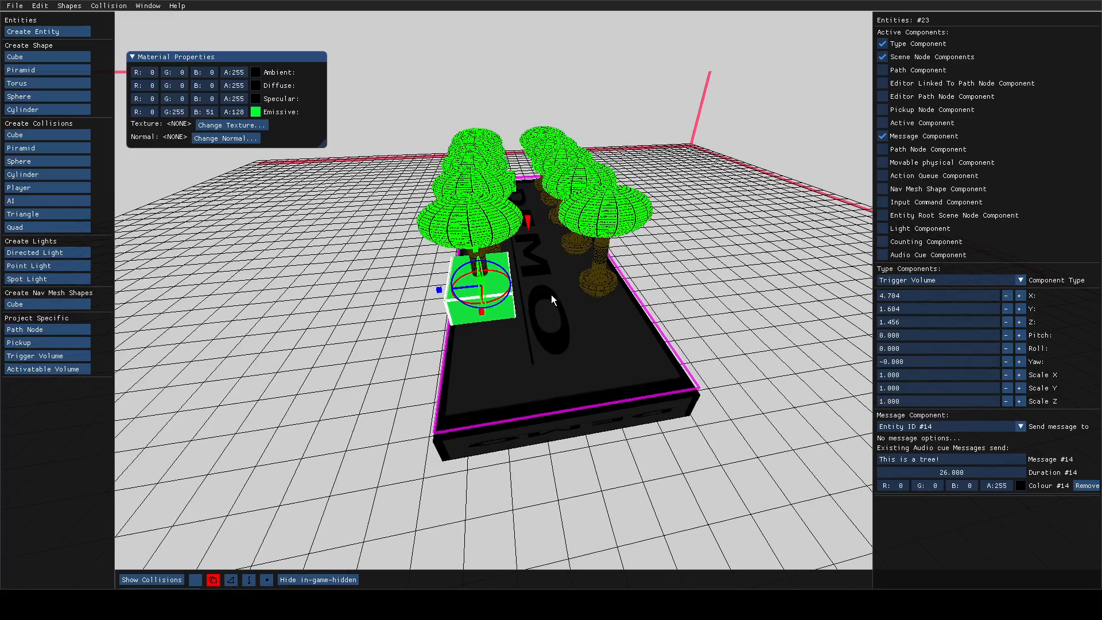